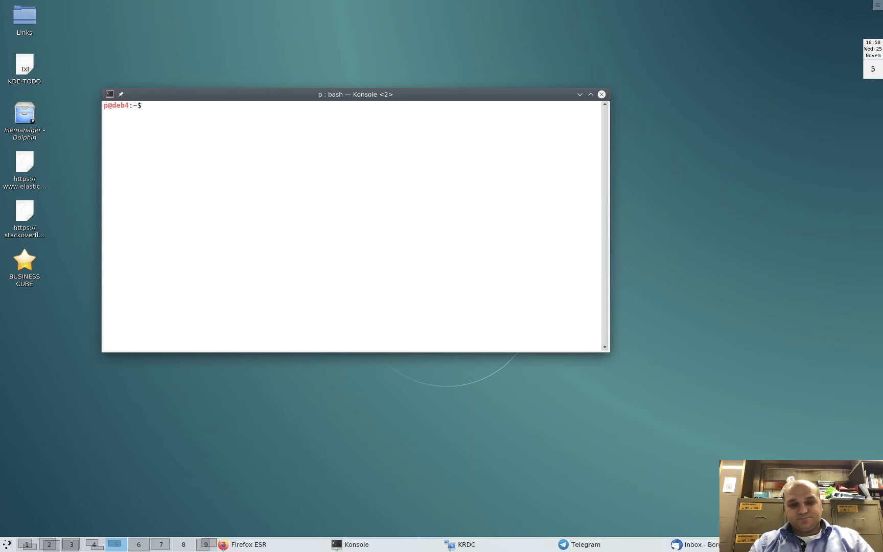
Switch to the virtual desktop where KRDC's remote sessions are open.
key("ctrl+F6")
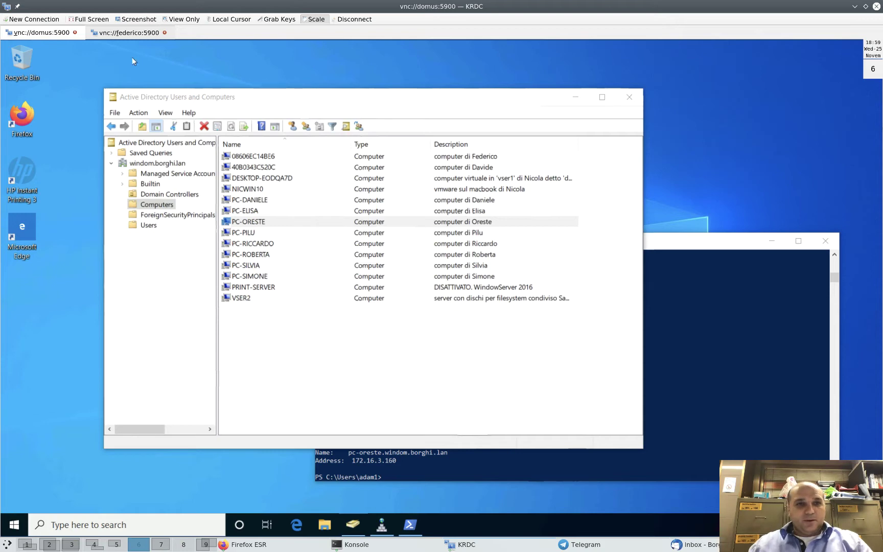
Switch to the vnc://federico:5900 tab and cancel the Spotify installer error.
left_click(118, 32)
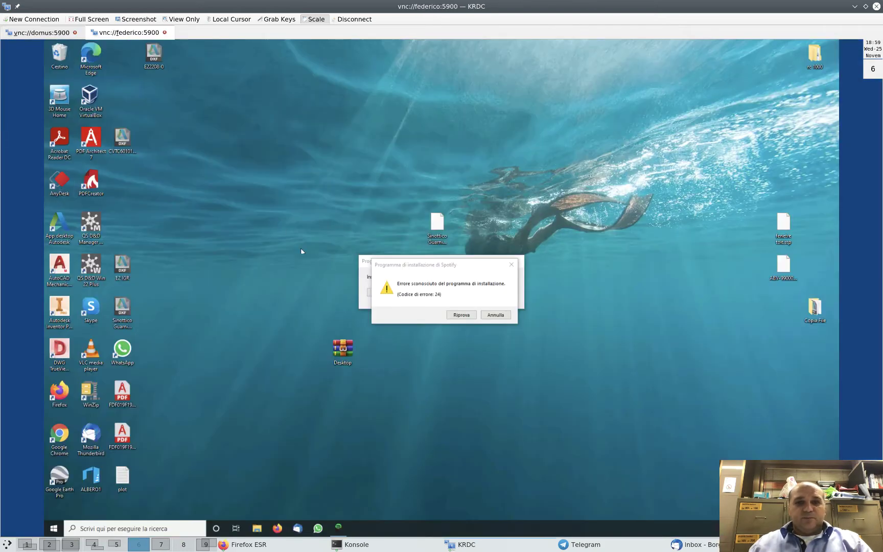
left_click(495, 315)
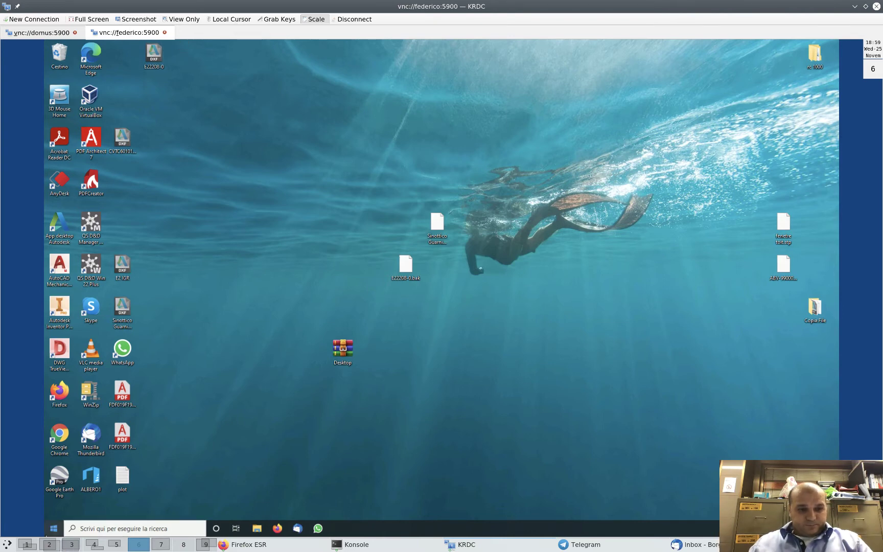
Find 'control' from the remote Start menu and open Sistema e sicurezza > Sistema in Control Panel.
left_click(50, 531)
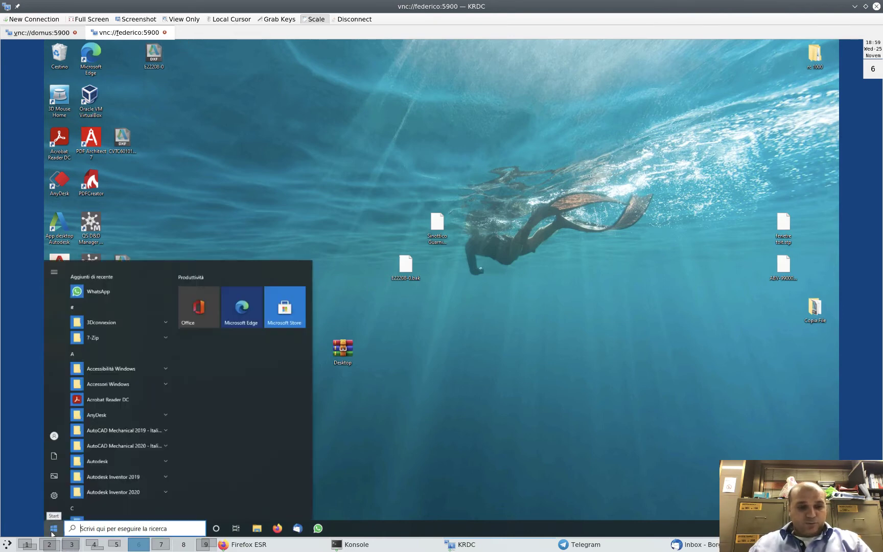
mouse_move(55, 490)
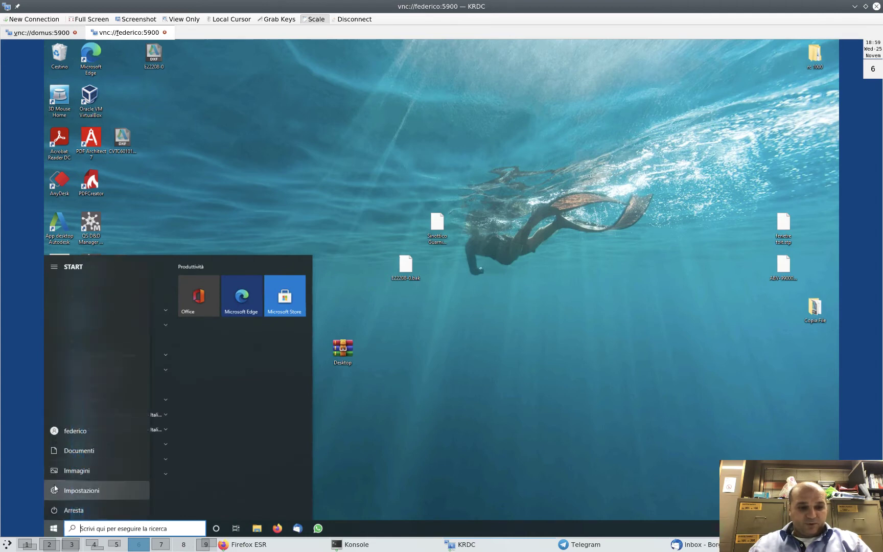
left_click(108, 526)
type("control")
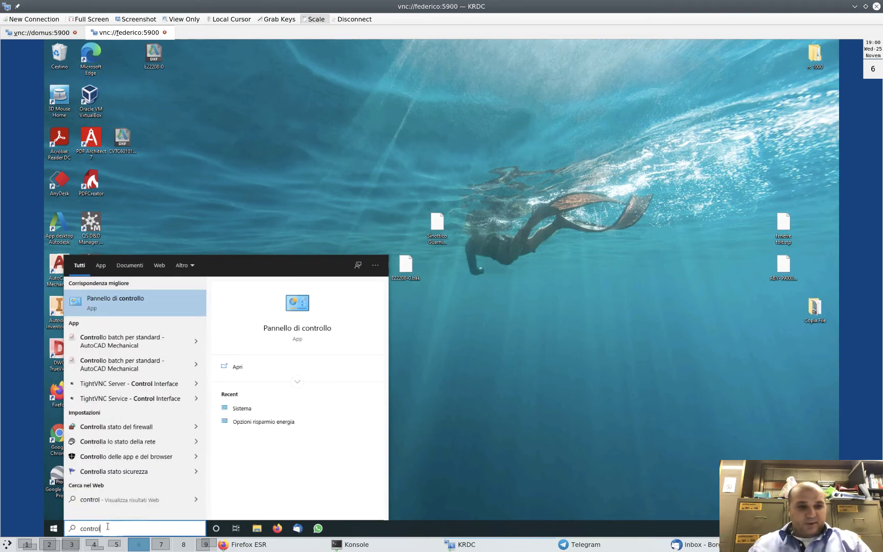
left_click(105, 302)
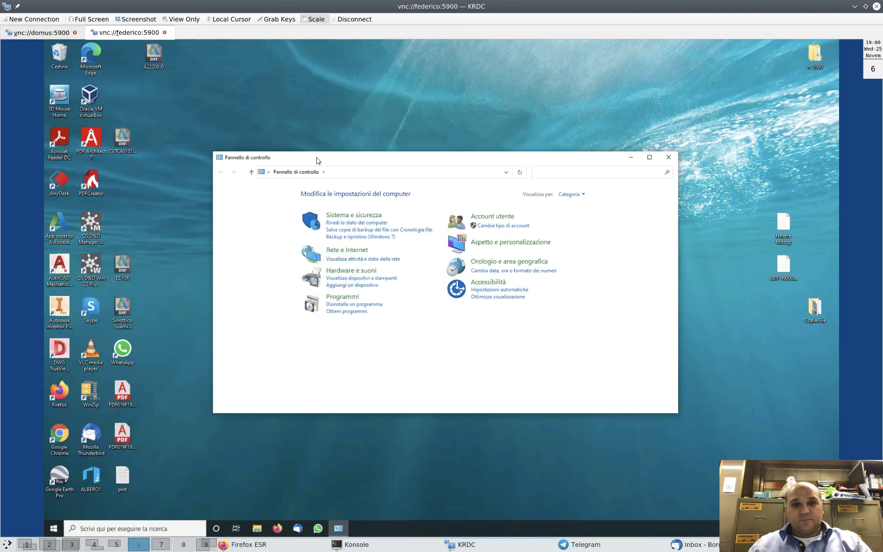
left_click_drag(315, 158, 288, 141)
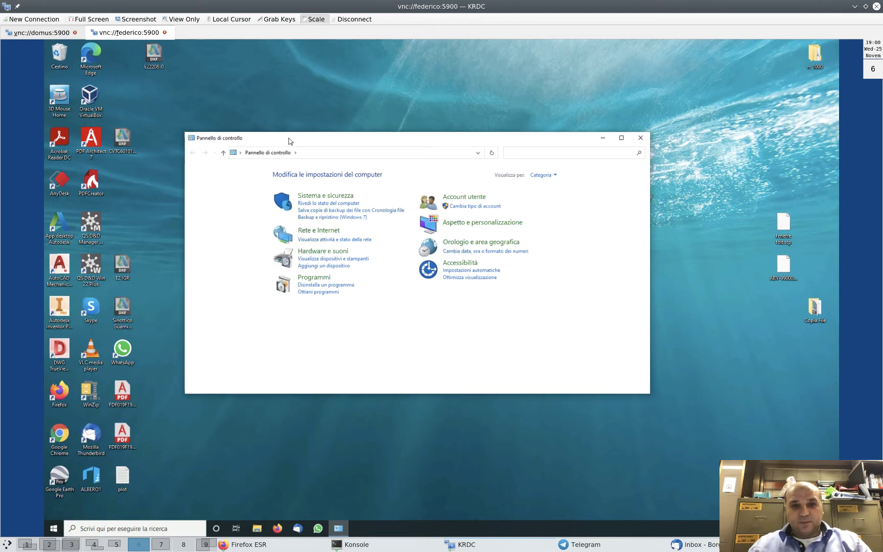
left_click(315, 202)
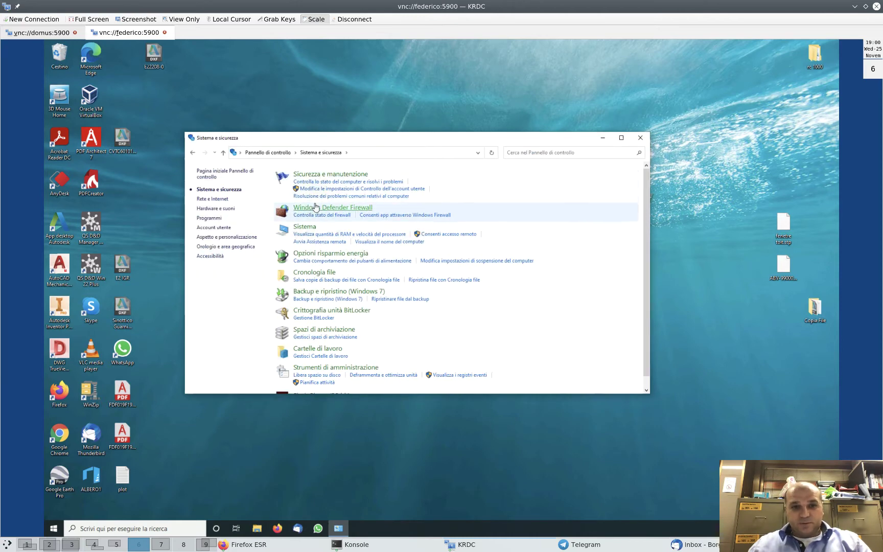
left_click(307, 228)
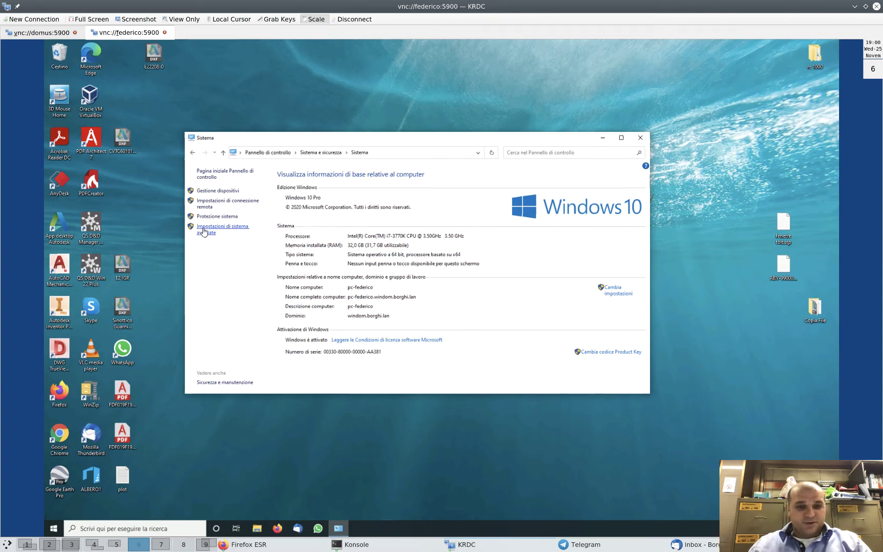
Open Impostazioni di sistema avanzate and enter the administrator username and password at the UAC prompt.
left_click(204, 231)
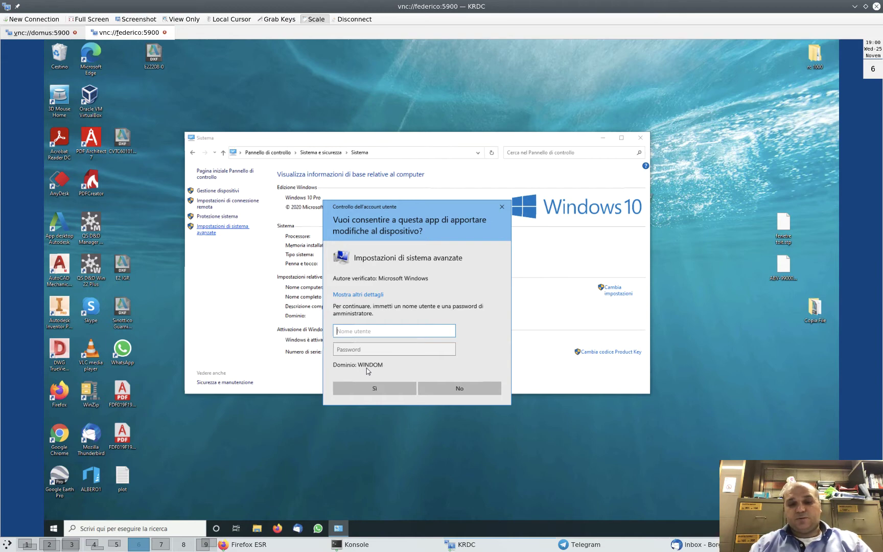
type("ad")
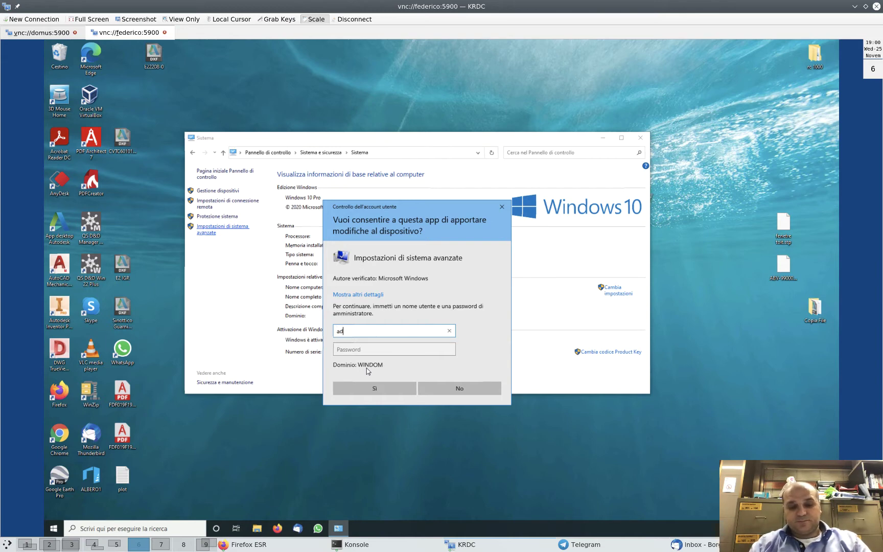
type("am1")
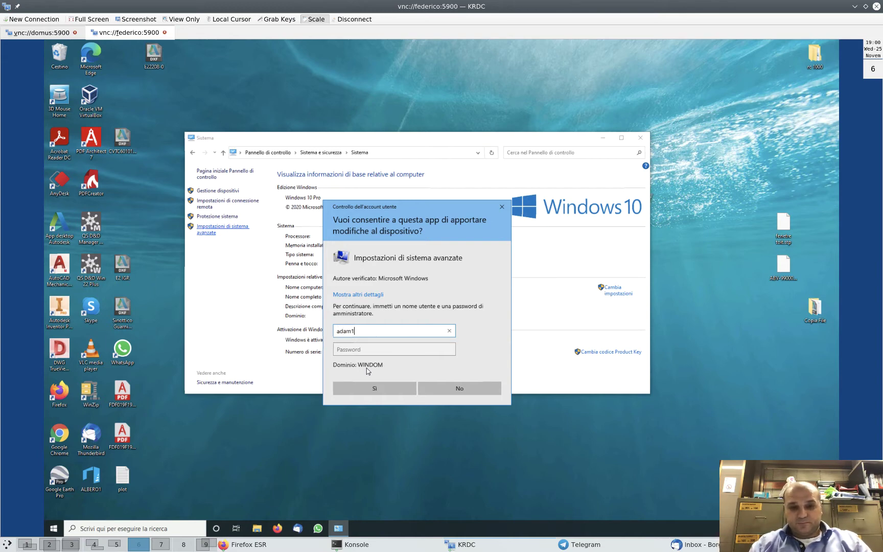
key("Tab")
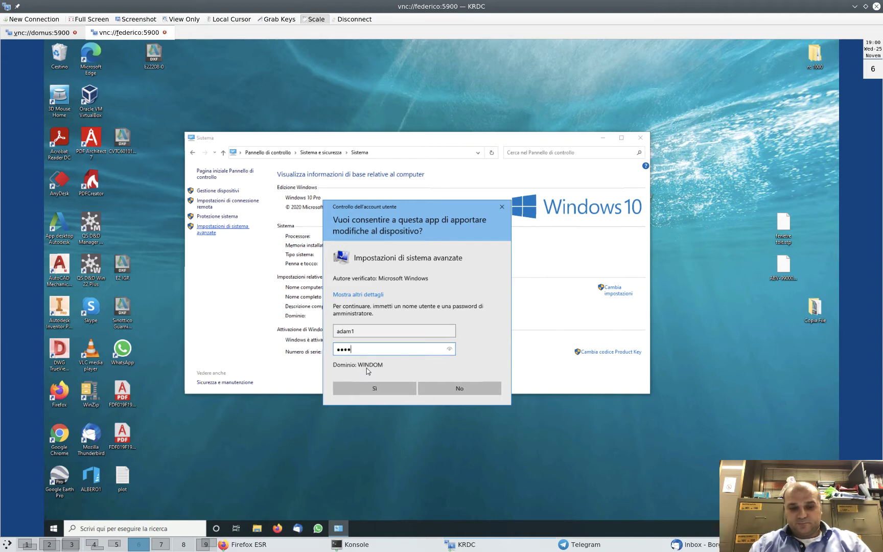
key("Return")
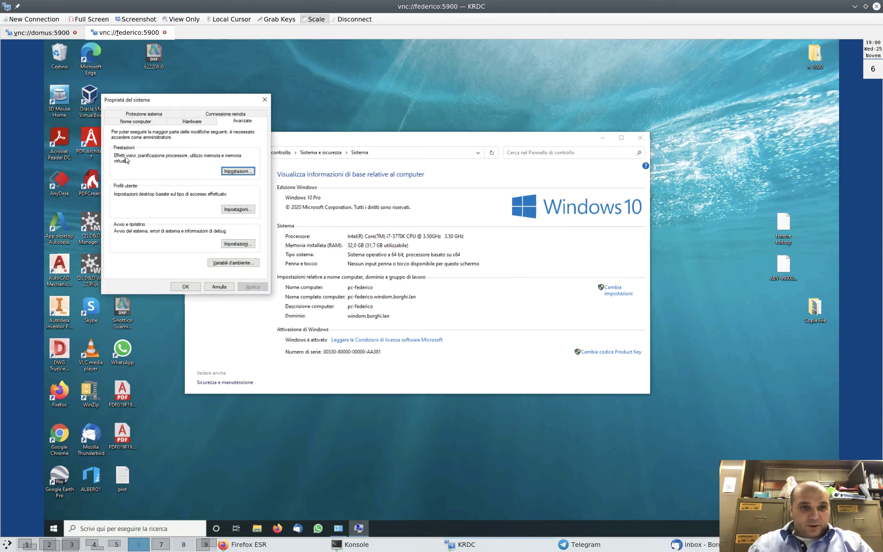
Open the Nome computer tab's Cambia... dialog, then return to the vnc://domus:5900 tab.
left_click(134, 122)
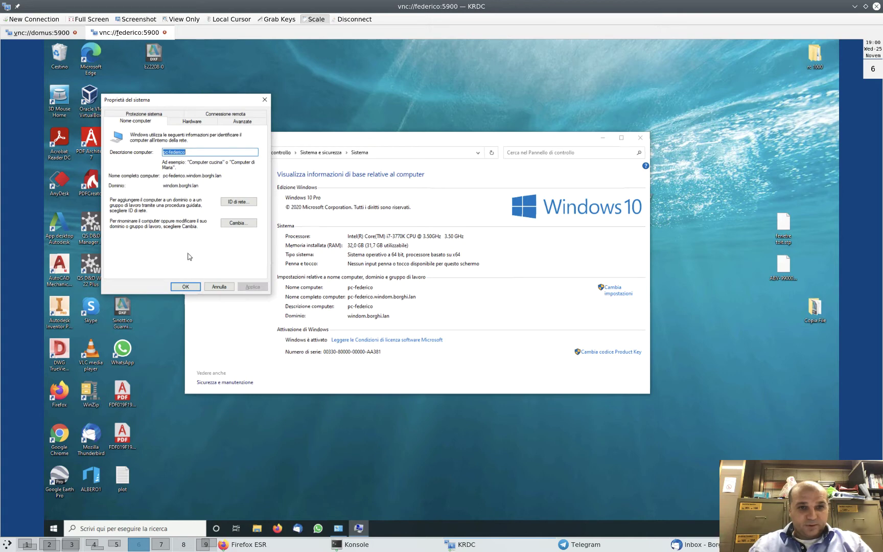
left_click(239, 224)
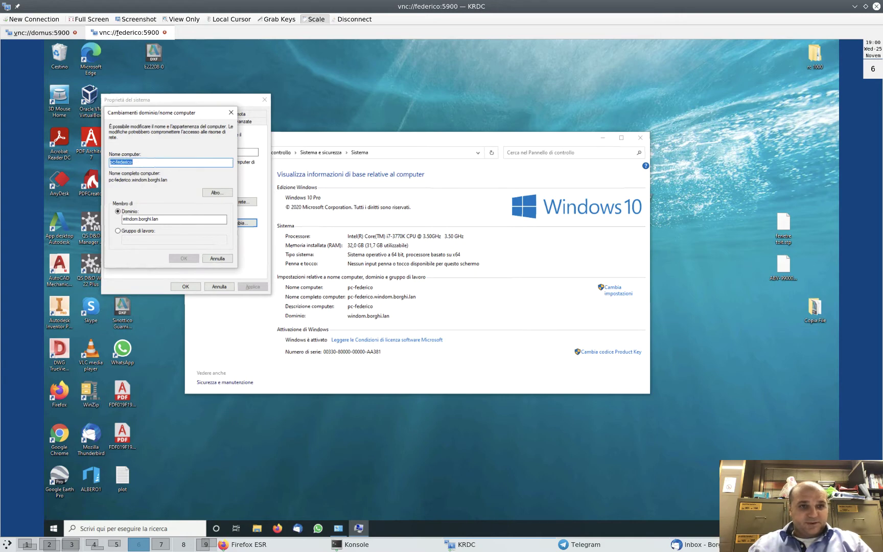
left_click(44, 30)
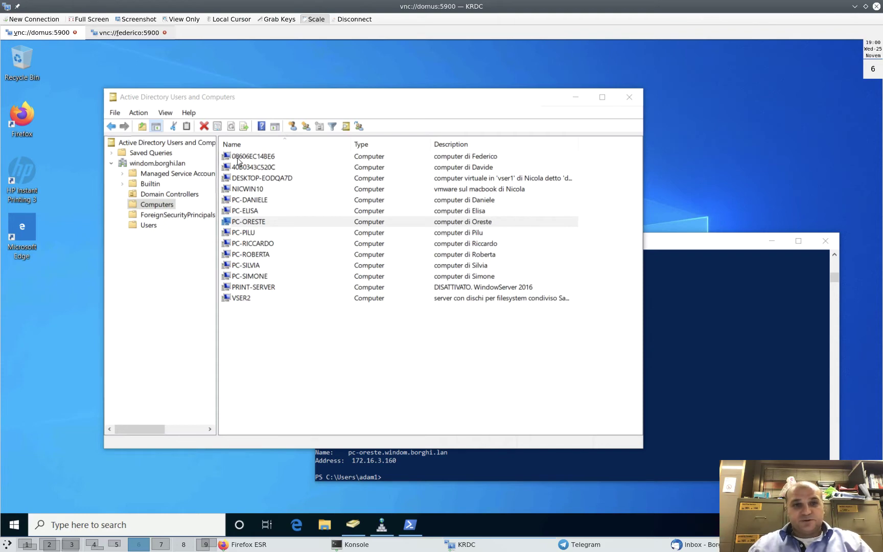
Return to the vnc://federico:5900 tab with the pending change dialog.
left_click(112, 33)
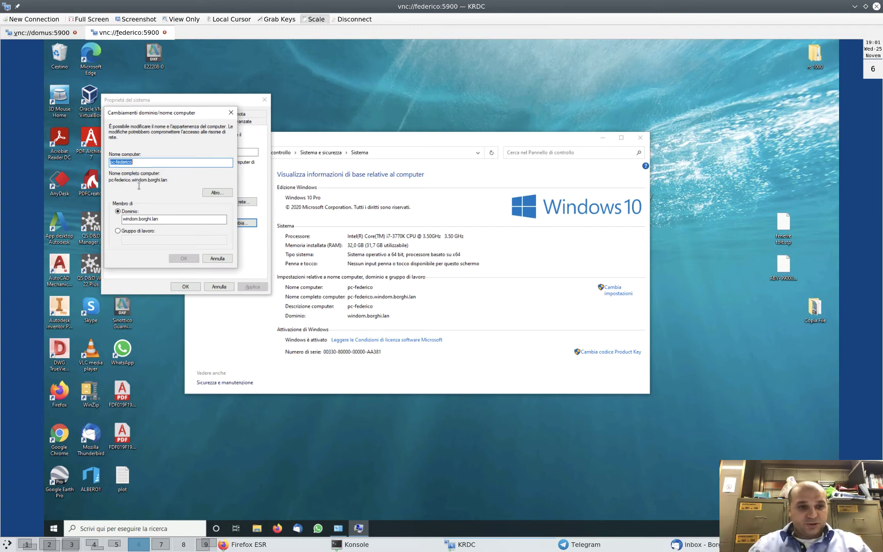
Move pc-federico from the domain to workgroup WORKGROUP and acknowledge the warning, welcome and restart notices.
left_click(118, 231)
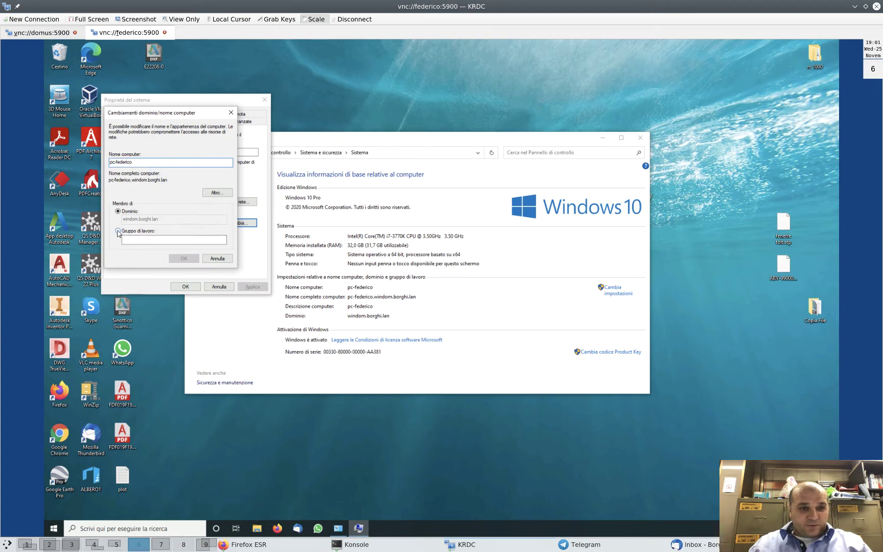
left_click(137, 240)
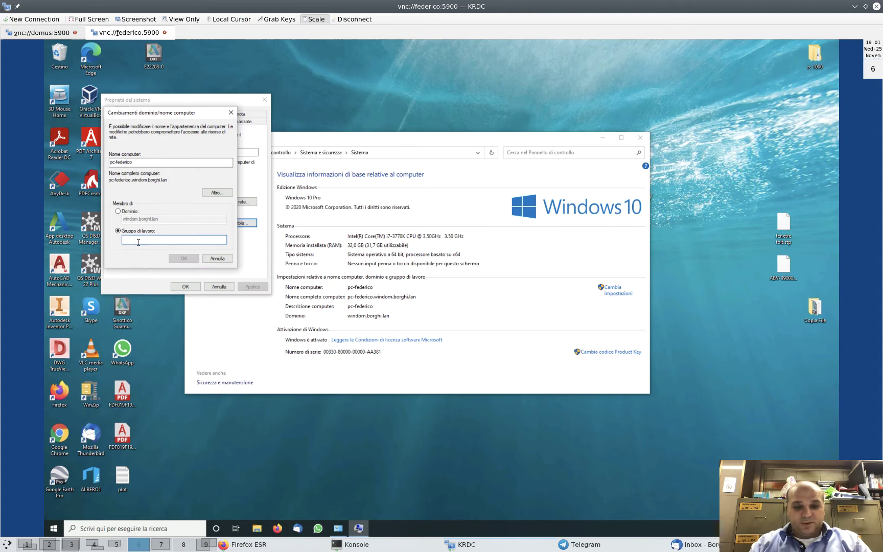
type("WORKGROUP")
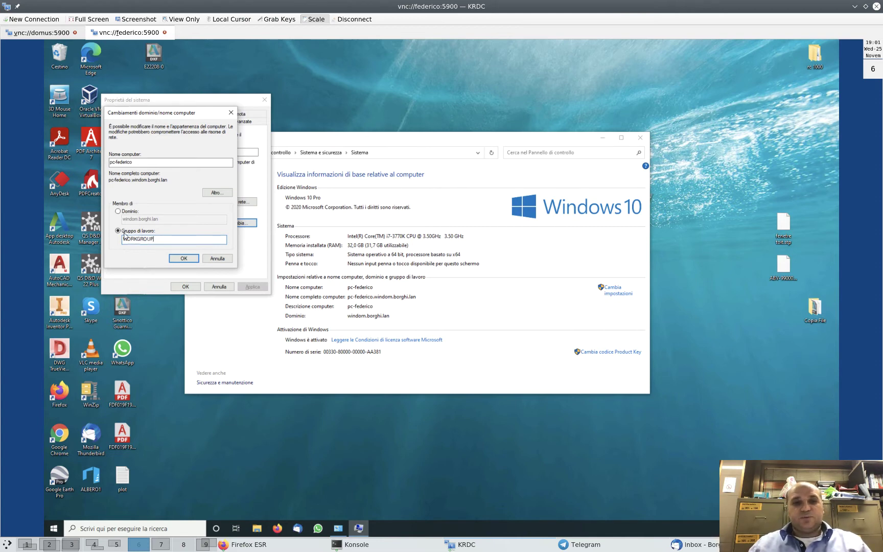
left_click(175, 260)
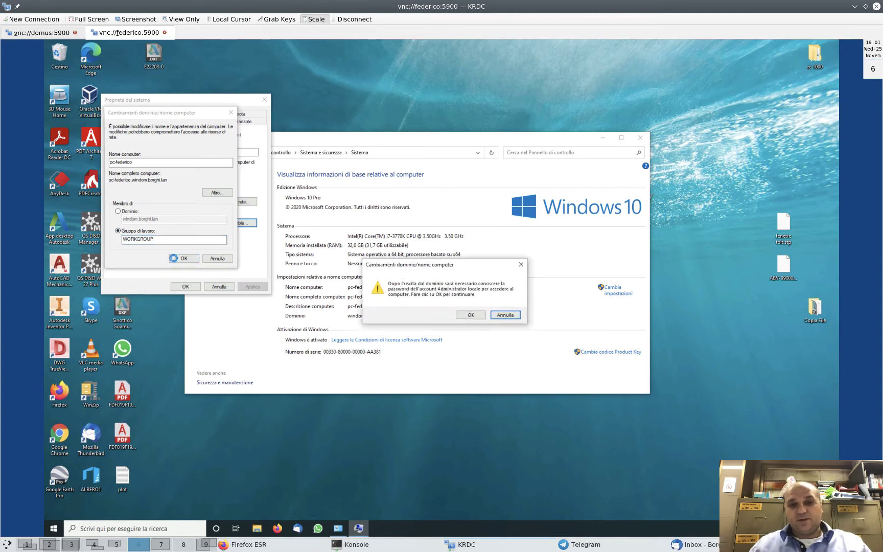
left_click(471, 314)
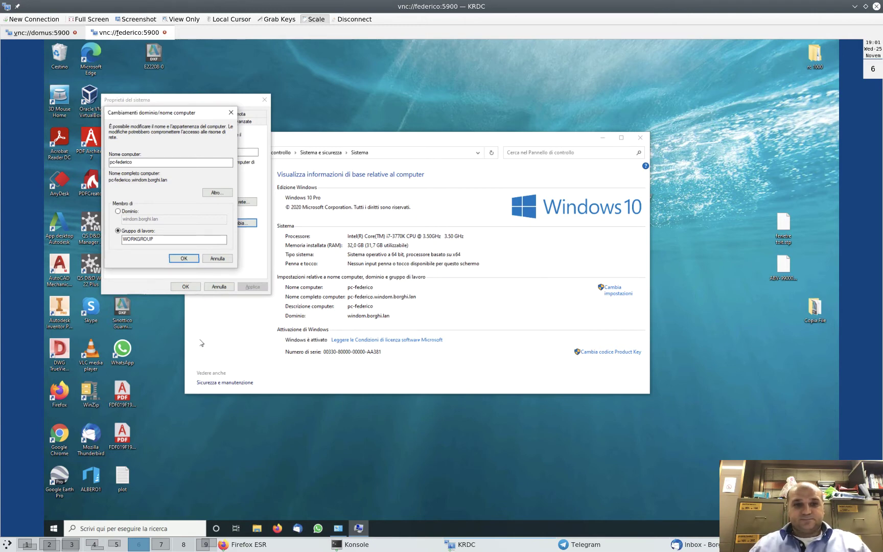
left_click(188, 257)
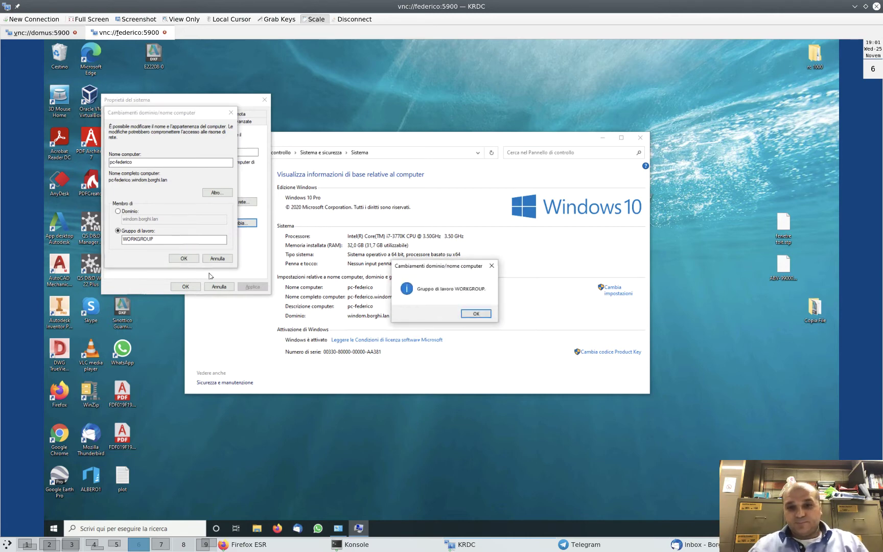
left_click(466, 314)
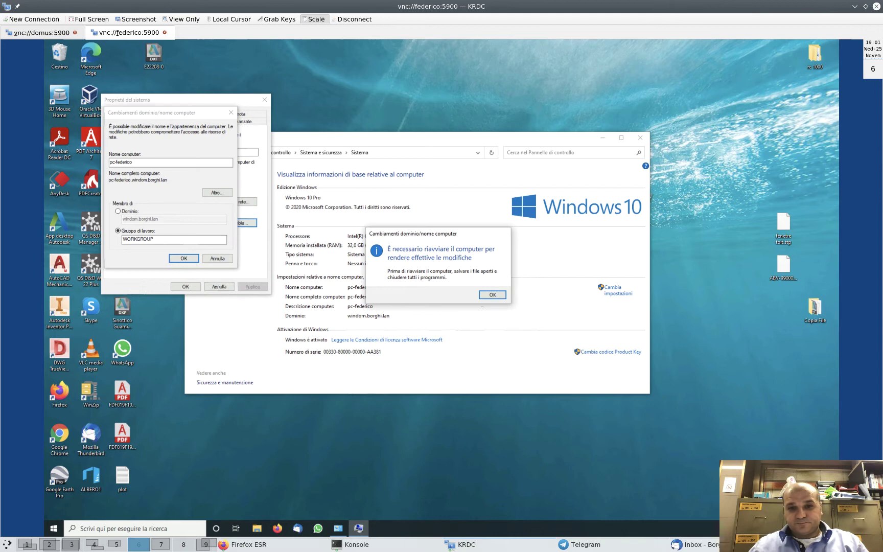
left_click(492, 294)
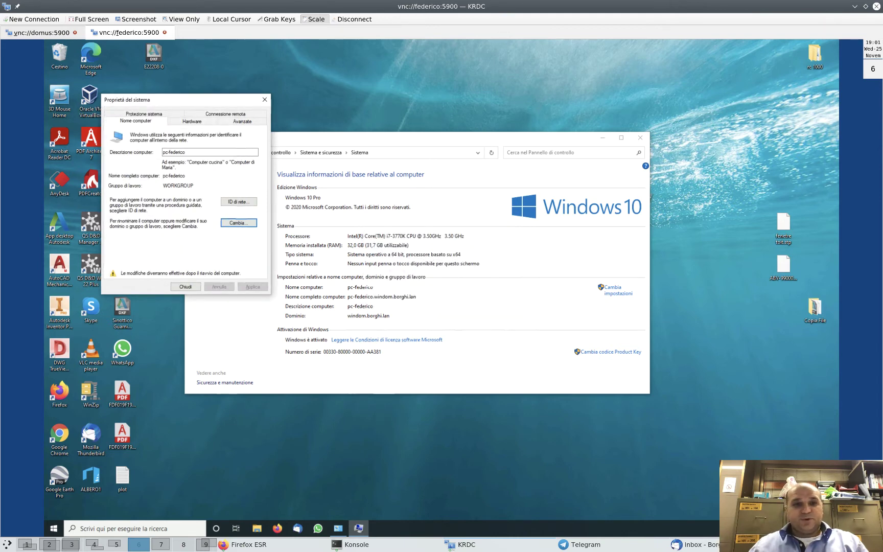
Restart the remote workstation through Start > Arresta > Riavvia.
left_click(48, 531)
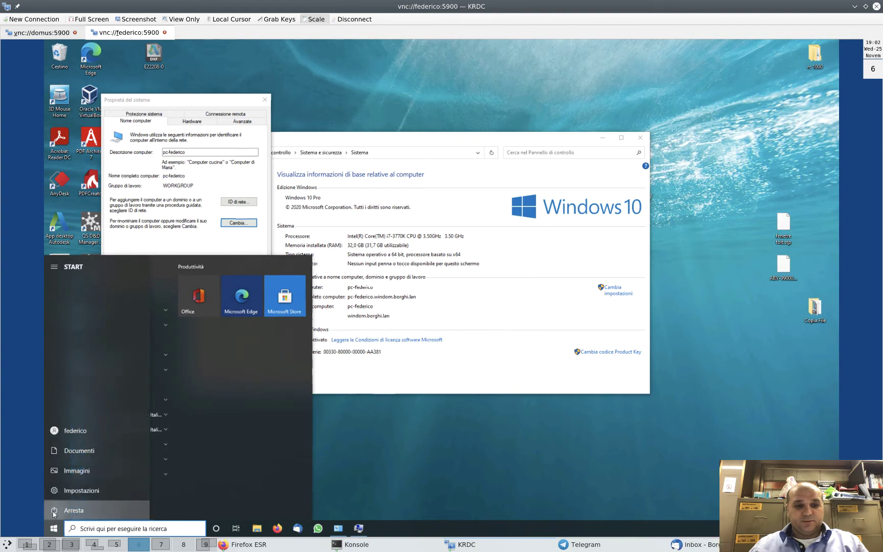
left_click(53, 512)
left_click(71, 490)
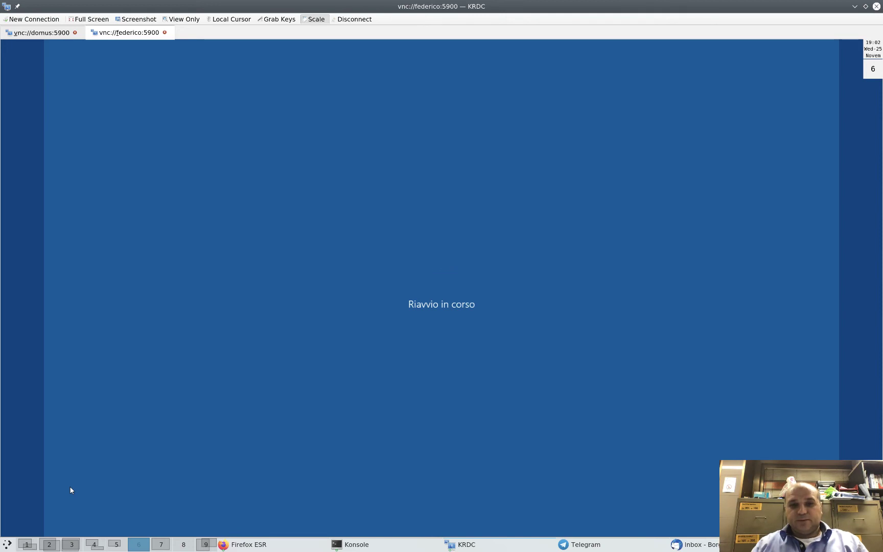
In Konsole, ping federico, fixing the 'fderico' typo, and stop it once replies arrive.
key("ctrl+alt+Left")
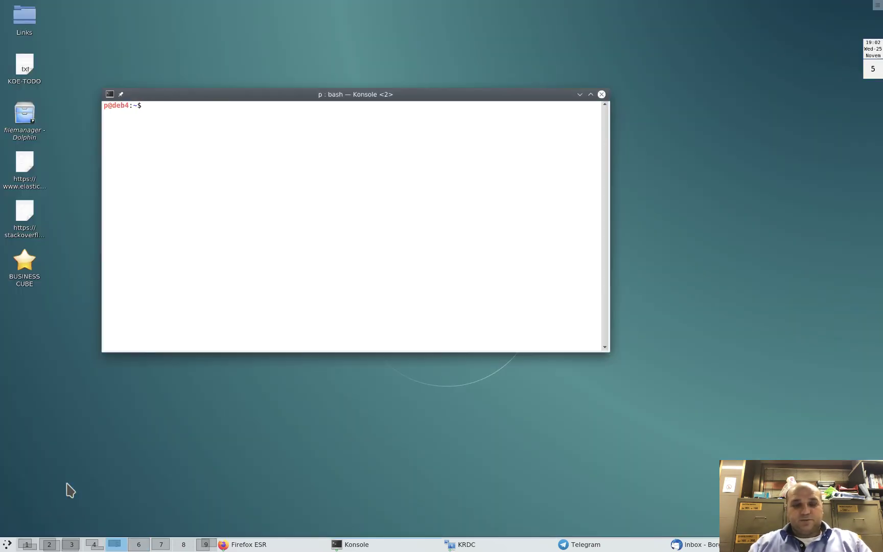
type("ping ")
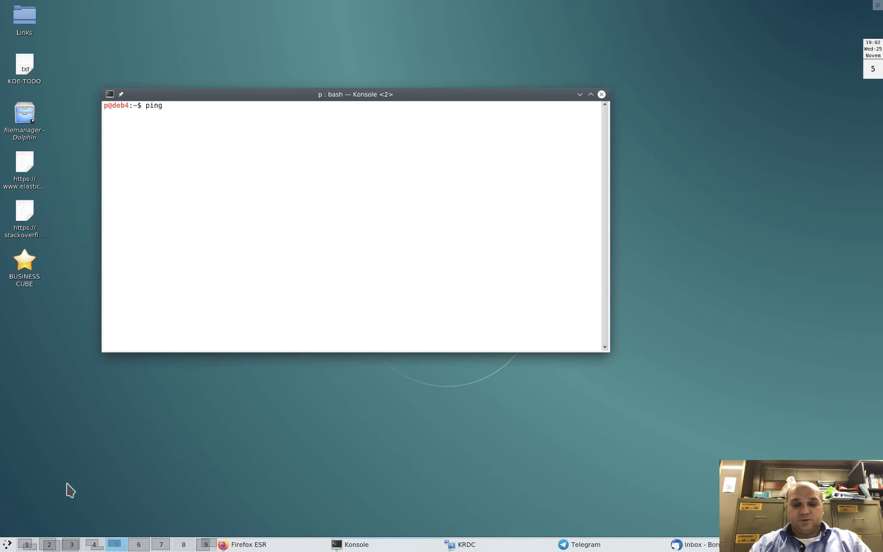
type("fderico")
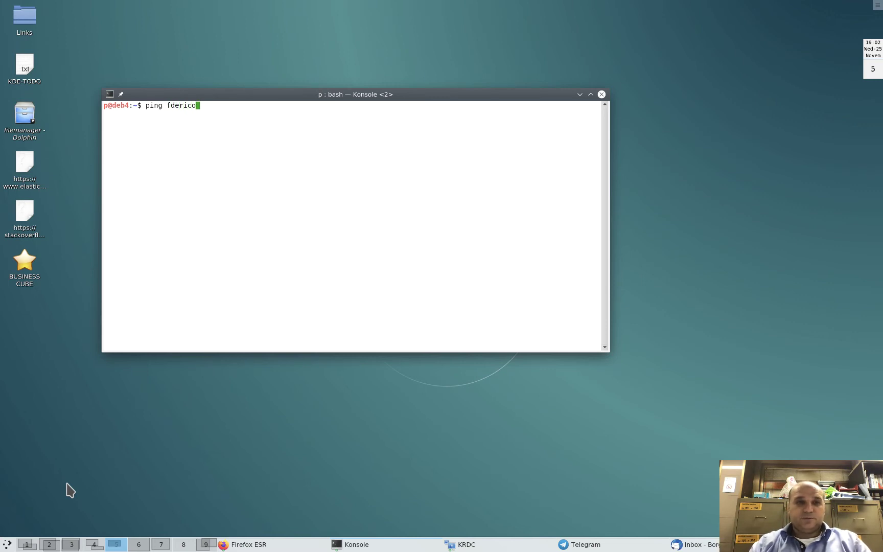
key("Return")
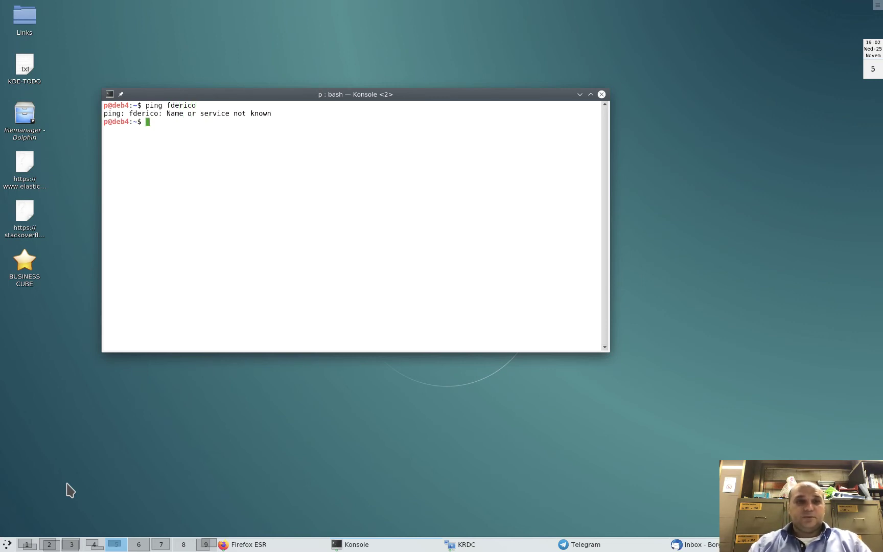
key("Up")
key("Left")
key("Left")
key("Left")
key("Left")
key("Left")
key("Left")
type("e")
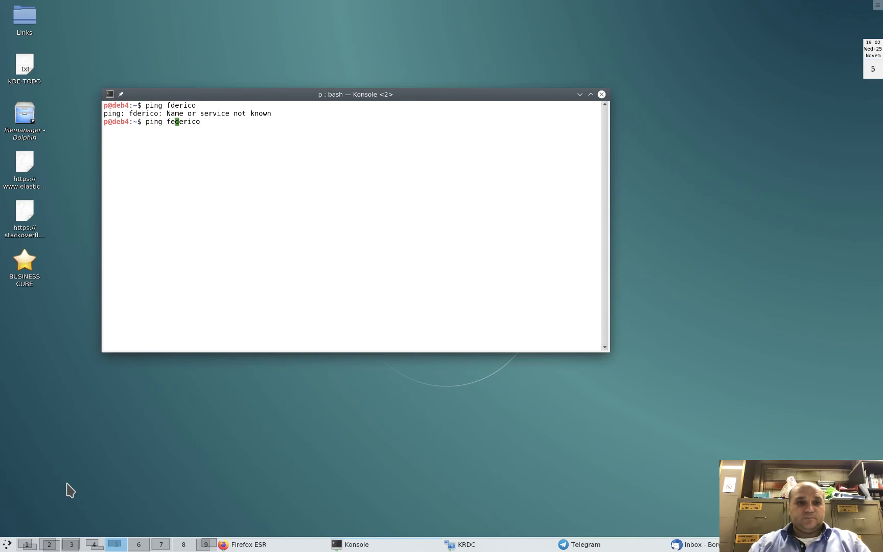
key("Return")
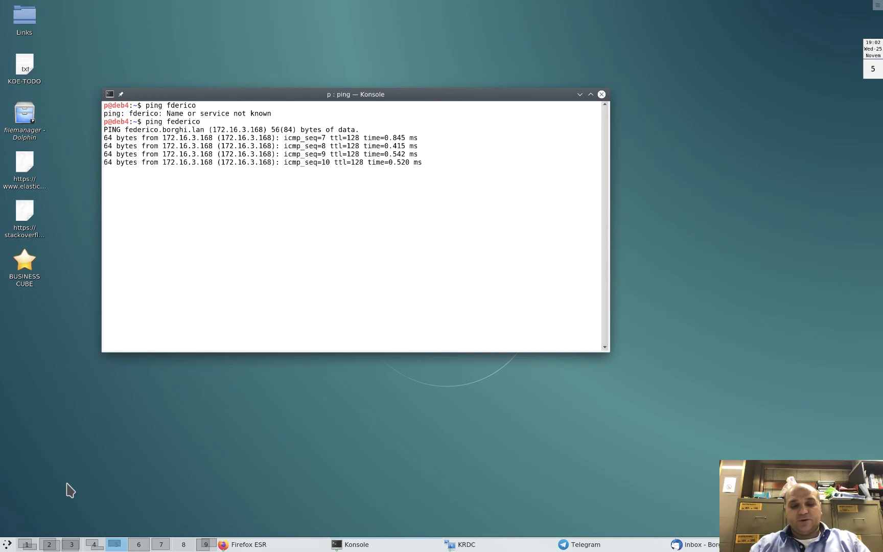
key("ctrl+c")
Close the stale federico tab, reconnect to vnc://federico:5900, and reveal the Windows sign-in screen.
key("ctrl+F6")
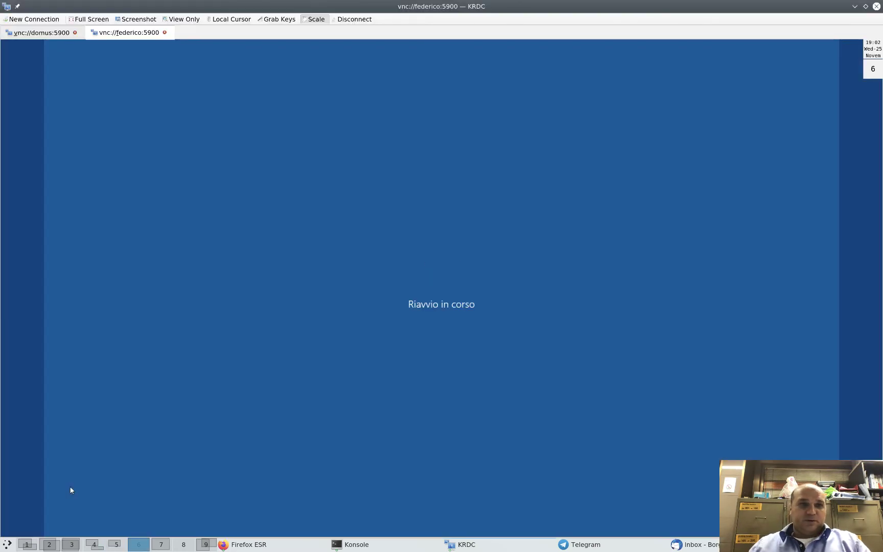
left_click(165, 32)
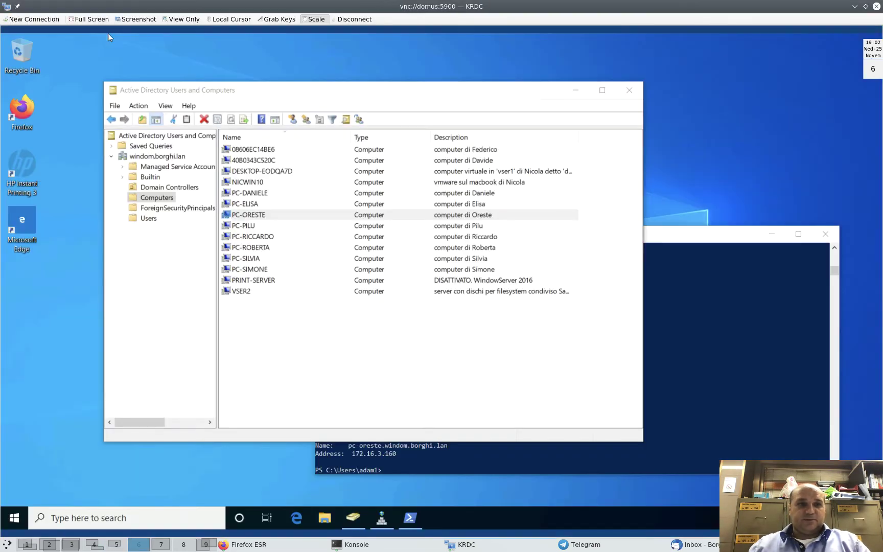
left_click(42, 19)
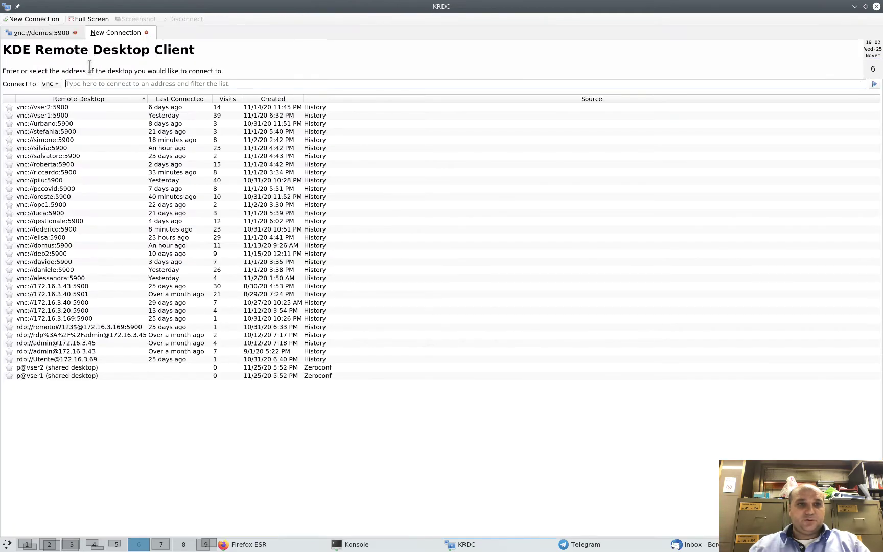
type("fede")
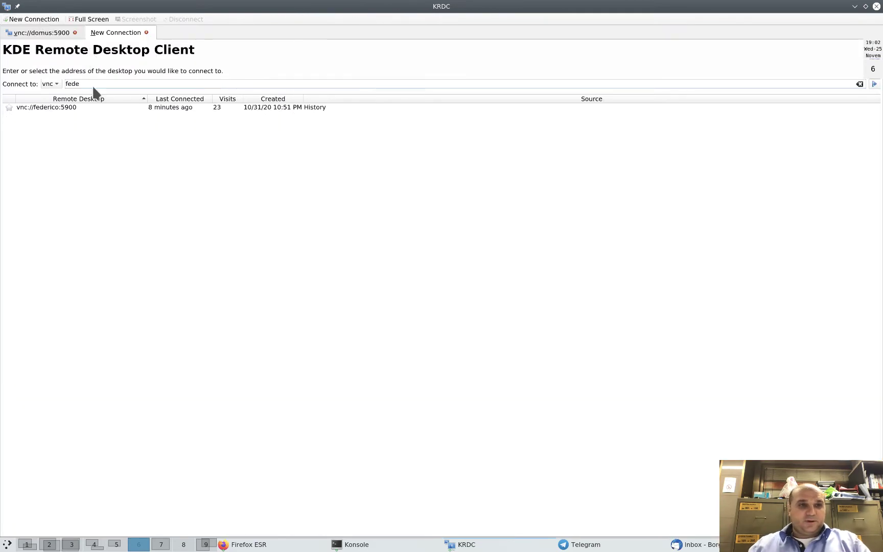
double_click(56, 106)
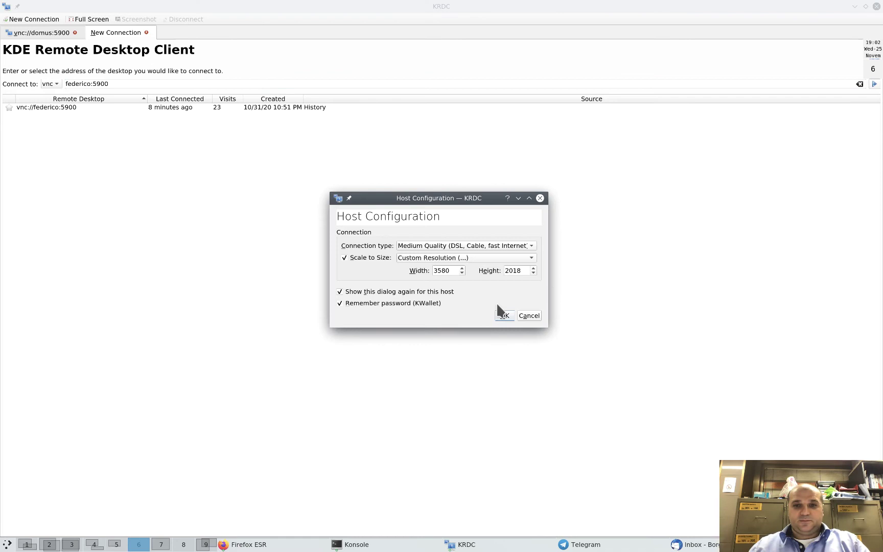
left_click(504, 315)
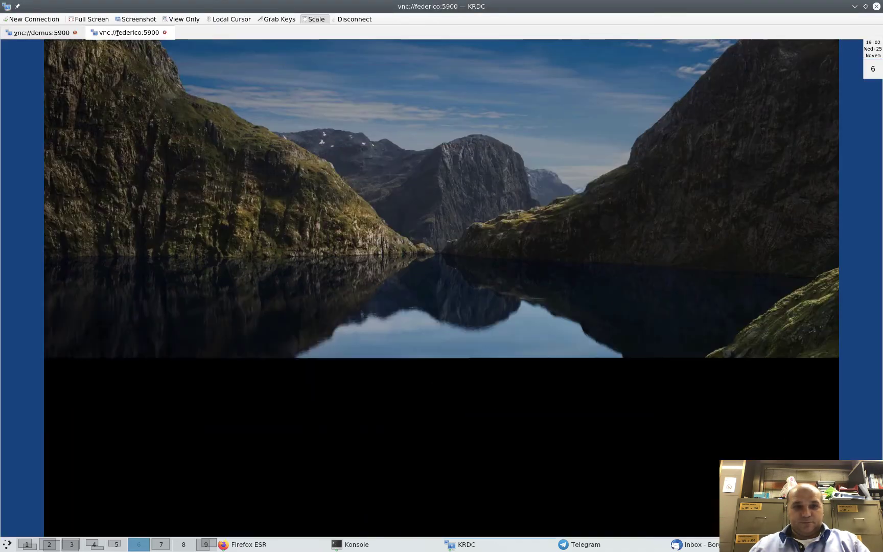
left_click(269, 308)
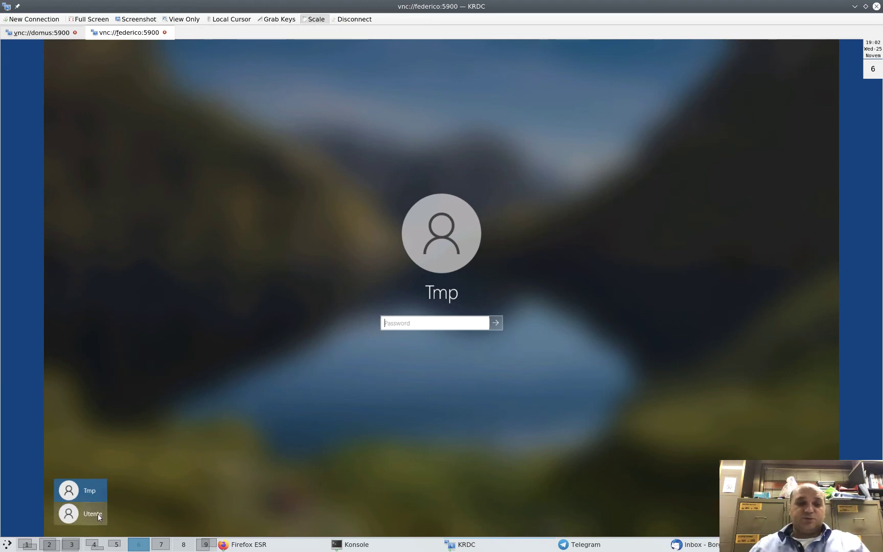
Sign in to the federico workstation as the local user Utente with its password.
left_click(97, 513)
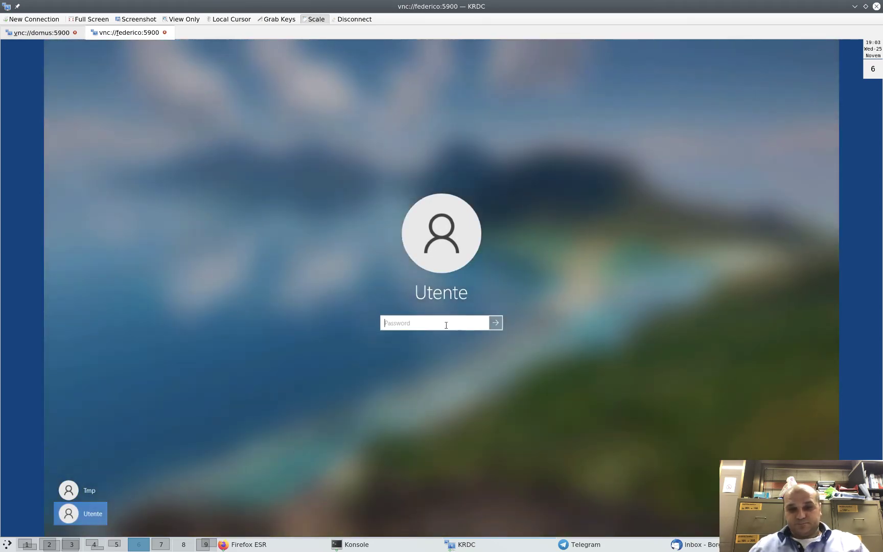
type("********")
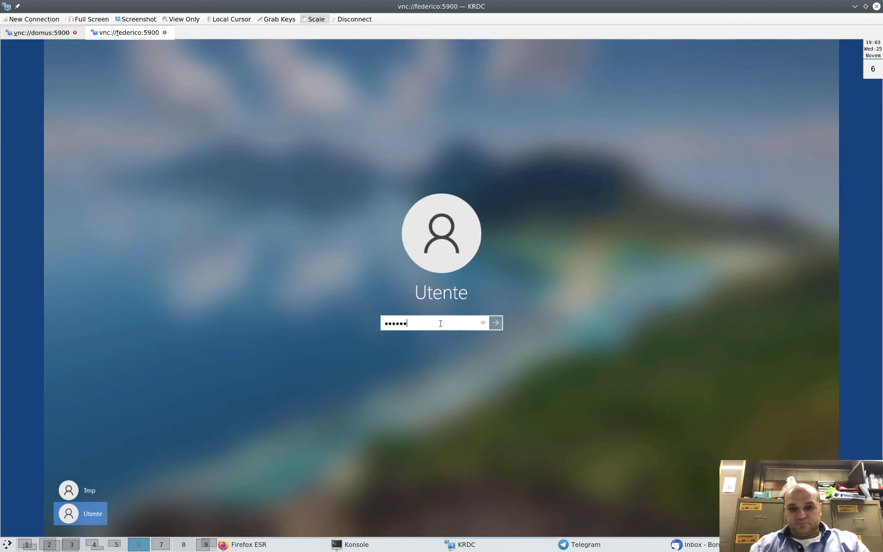
key("Return")
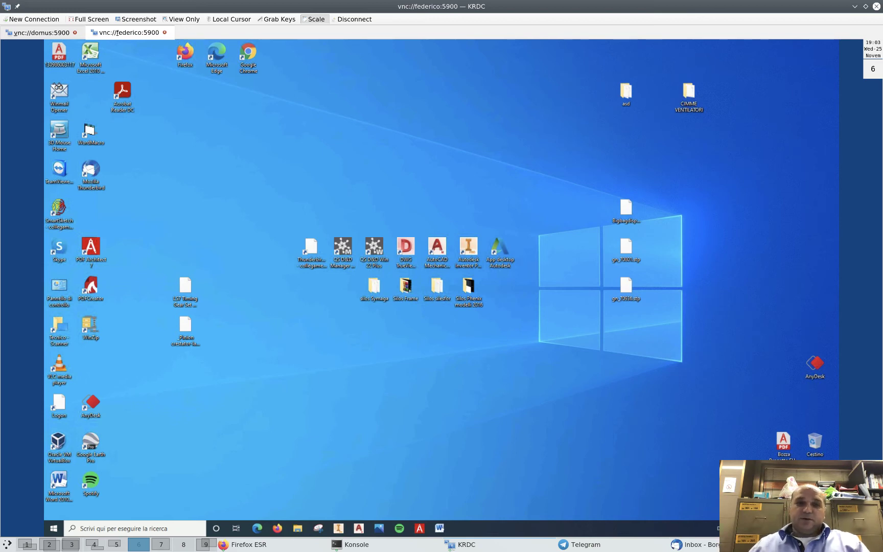
On the domus session, delete computer object 08606EC14BE6 from ADUC Computers, then return to federico.
left_click(47, 34)
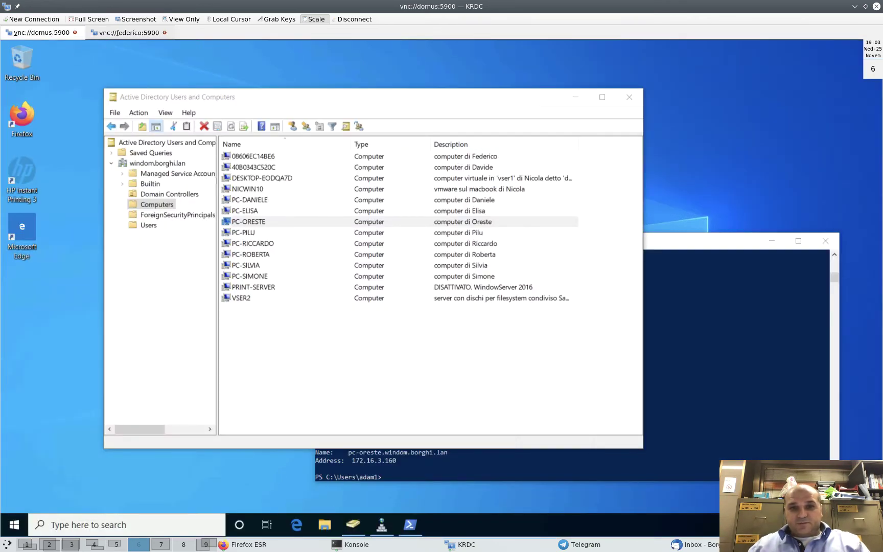
left_click(264, 161)
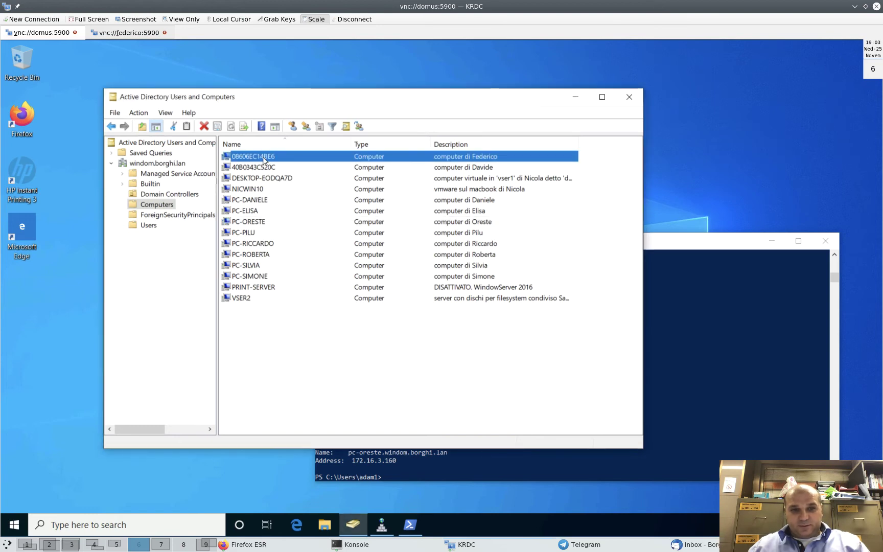
right_click(265, 161)
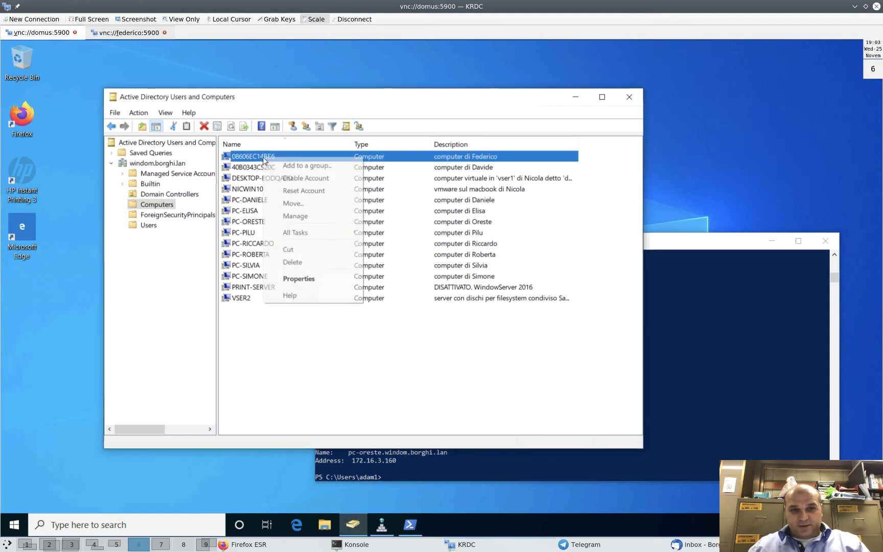
left_click(293, 262)
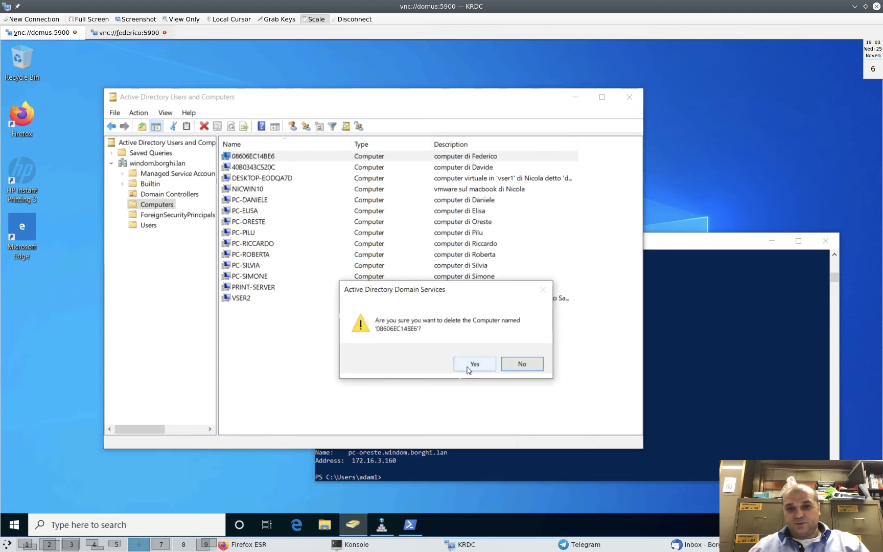
left_click(473, 364)
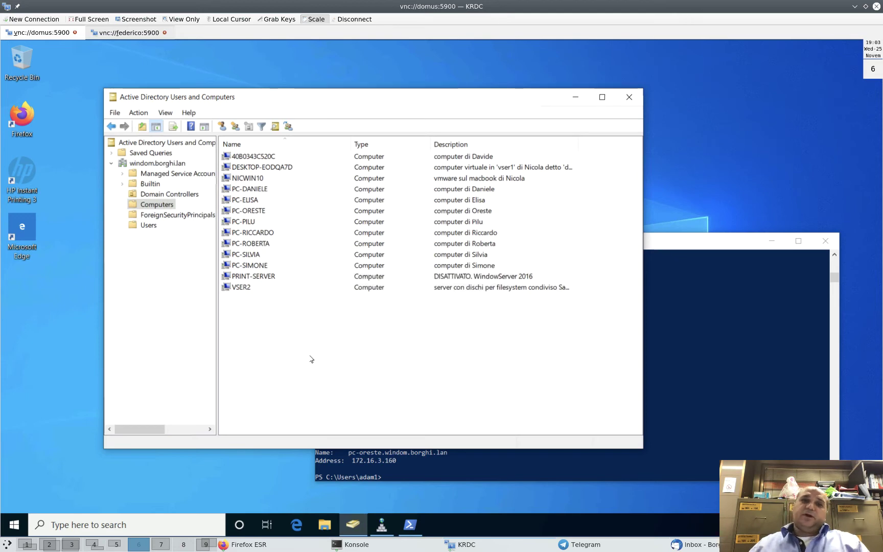
left_click(122, 32)
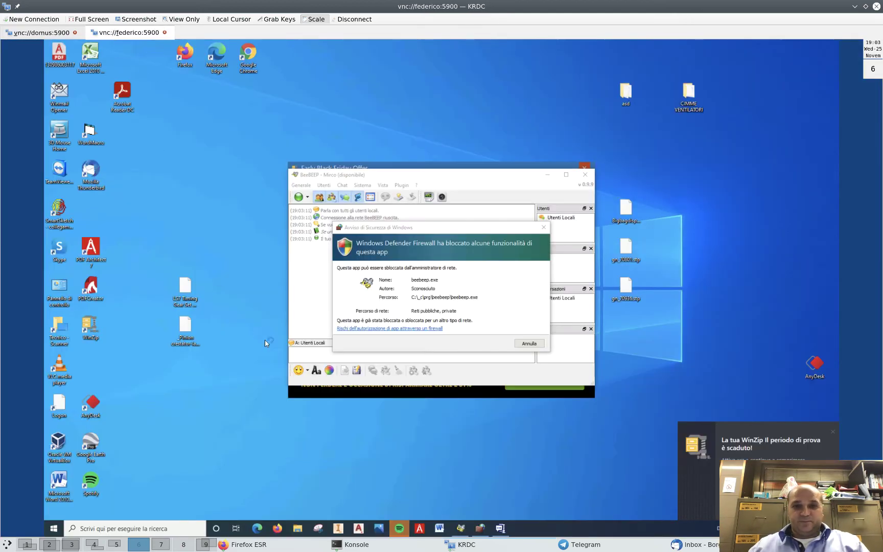
Search 'contro' on the remote PC to open Pannello di controllo, clearing the chat and firewall windows.
left_click(53, 529)
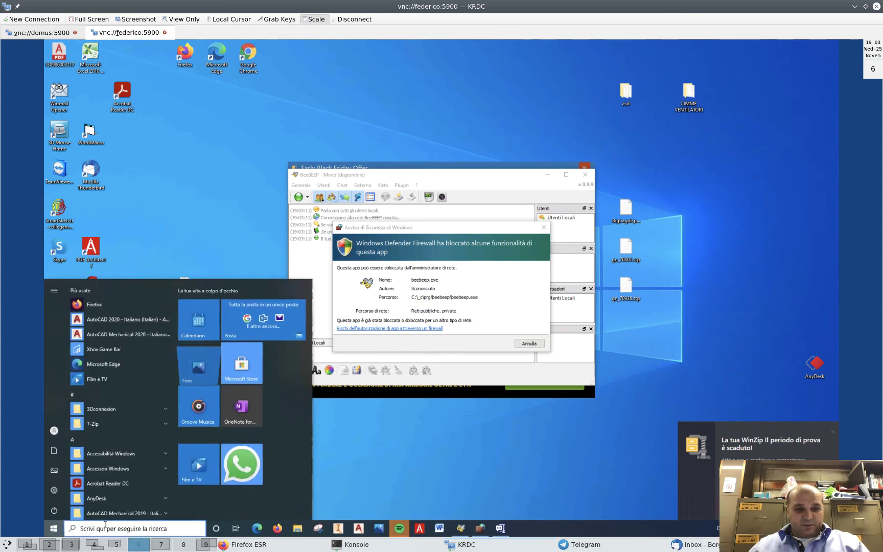
left_click(105, 529)
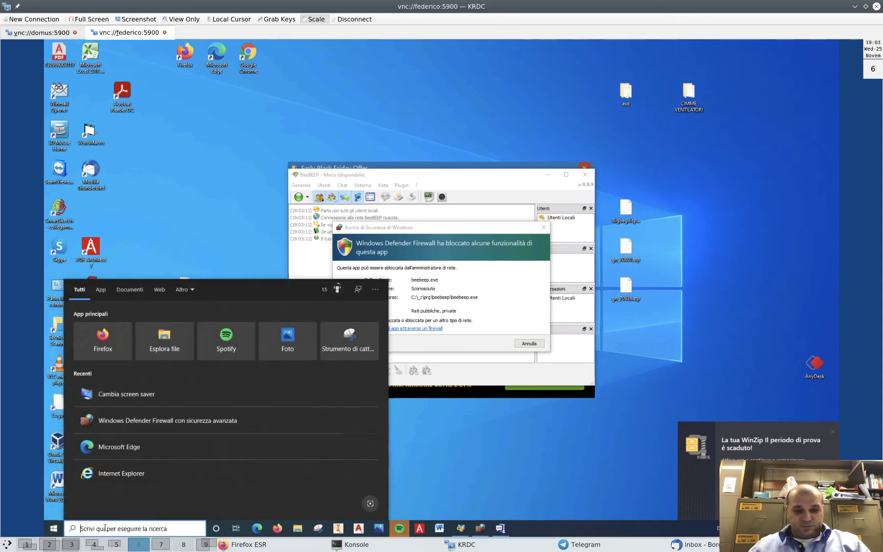
type("contro")
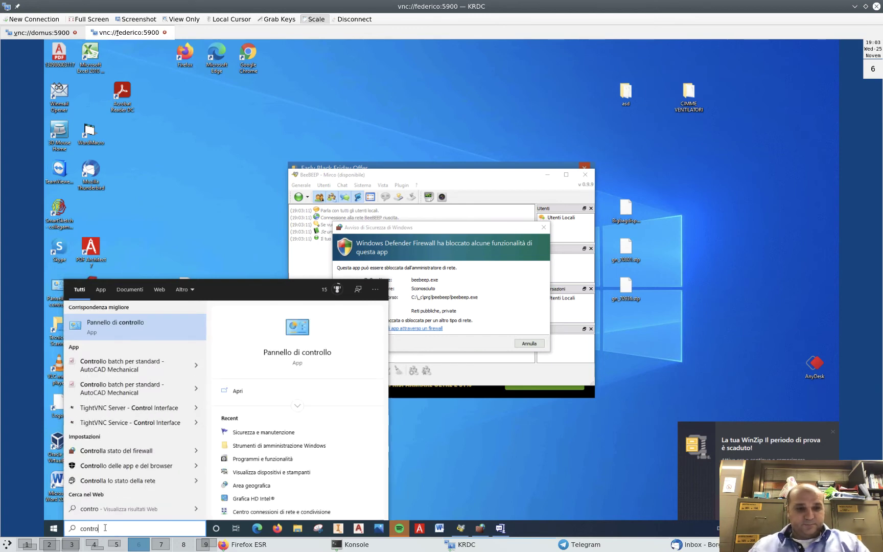
left_click(131, 326)
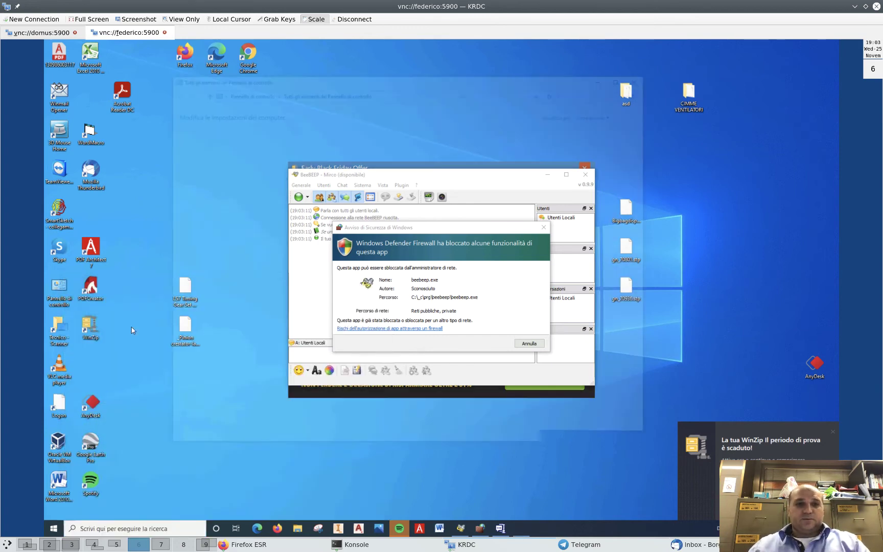
left_click(546, 176)
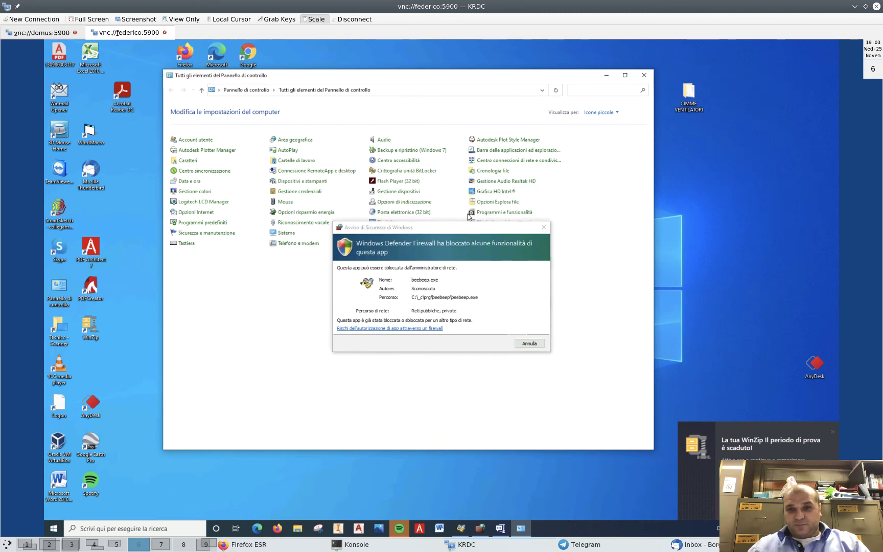
left_click_drag(469, 227, 840, 373)
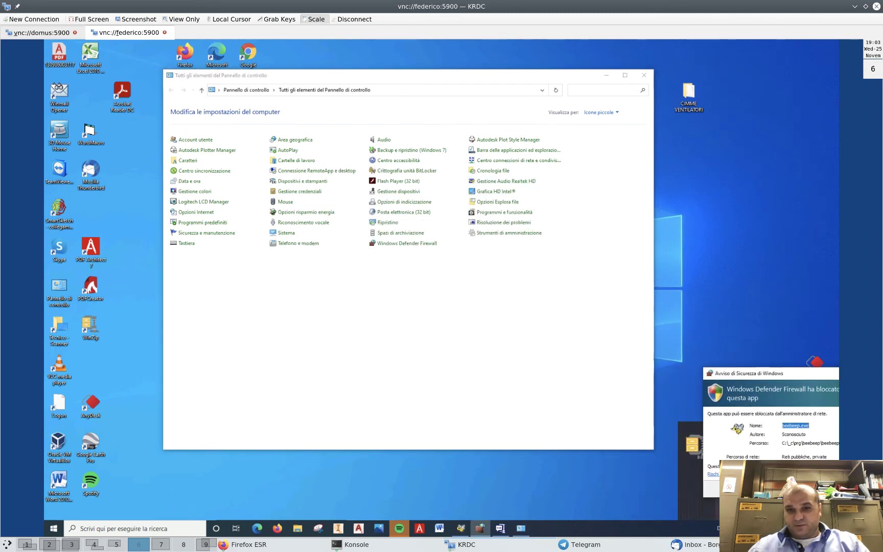
Switch Control Panel to Categoria view and go to Sistema e sicurezza > Sistema > advanced settings.
left_click(599, 114)
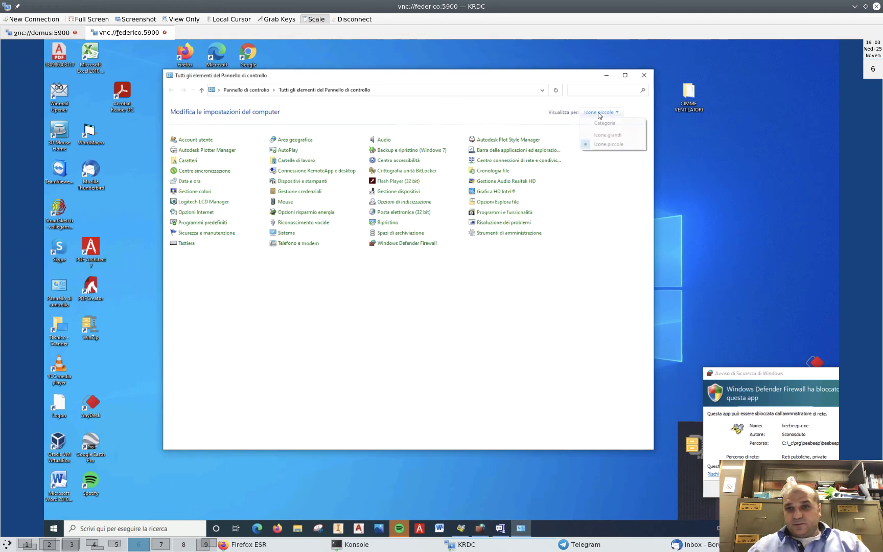
left_click(617, 124)
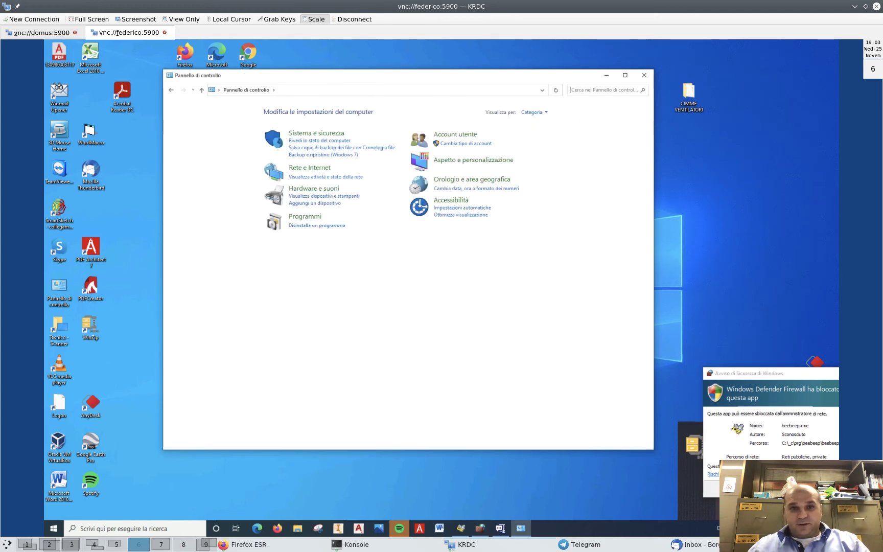
left_click(315, 134)
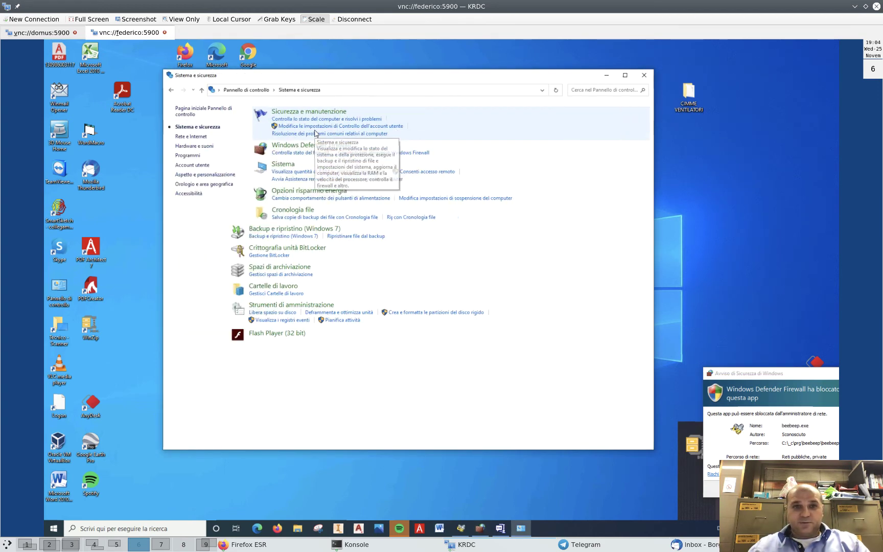
left_click(284, 165)
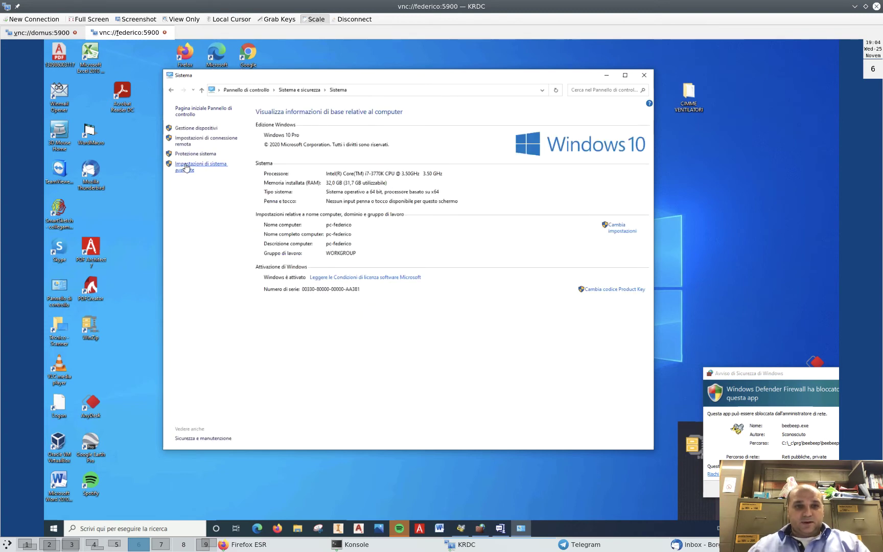
left_click(186, 165)
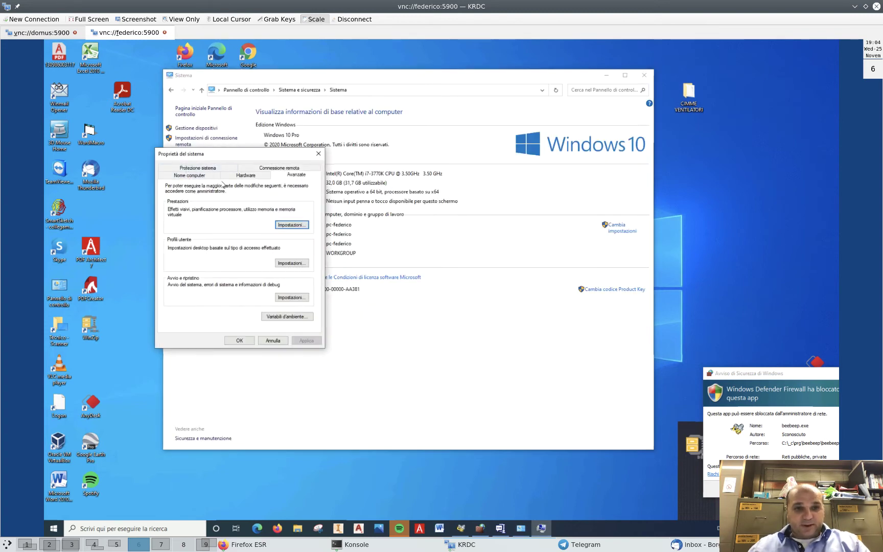
On the Nome computer tab, set the PC to be a member of domain windom.borghi.lan.
left_click(199, 175)
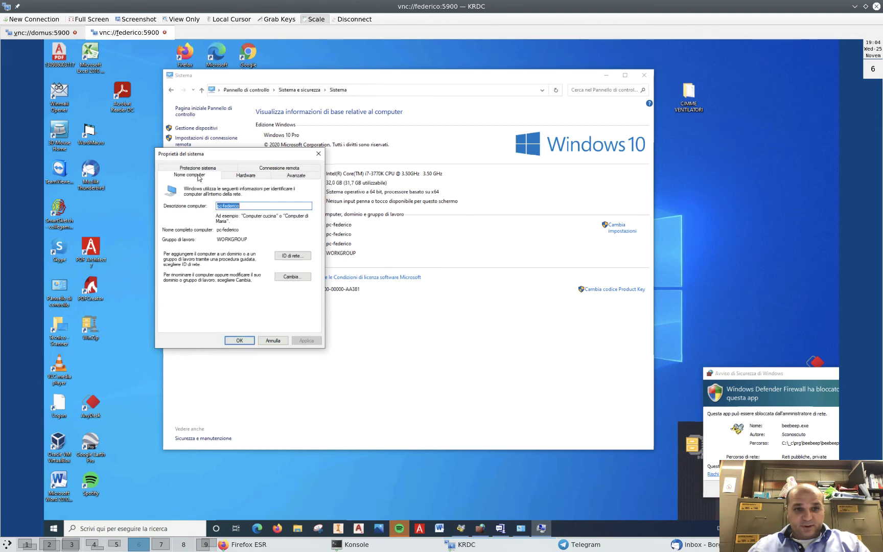
left_click(292, 278)
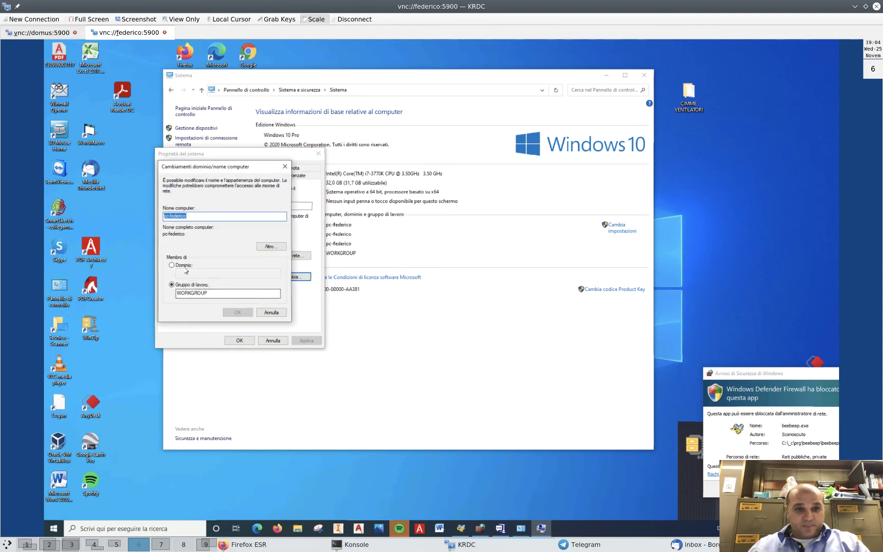
left_click(172, 266)
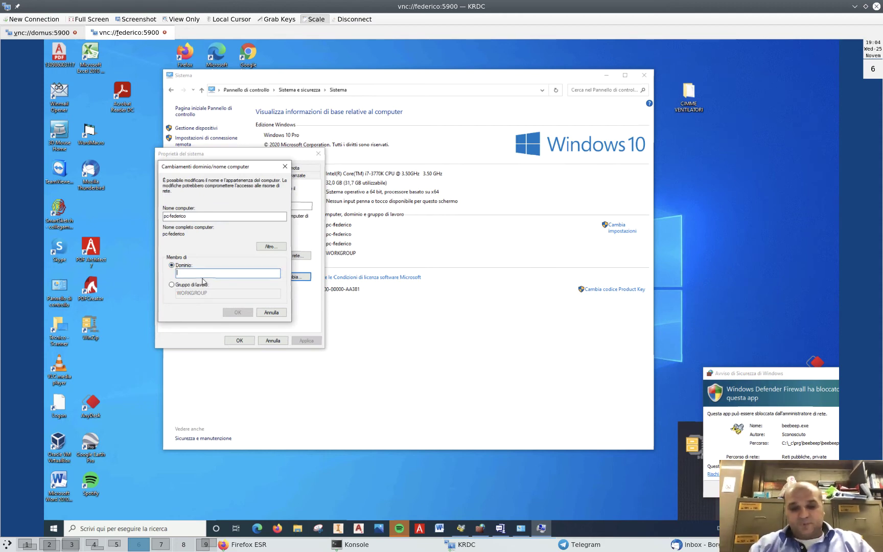
type("windo")
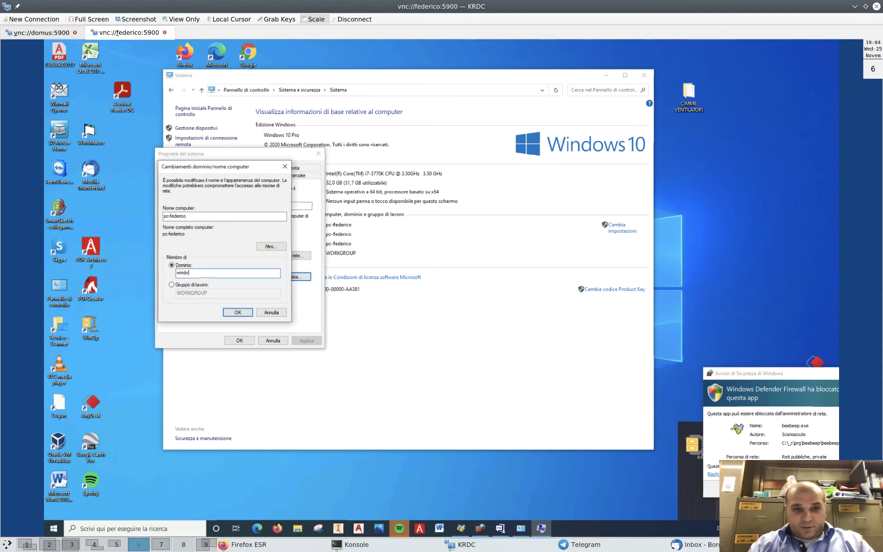
type("m.borghi.lan")
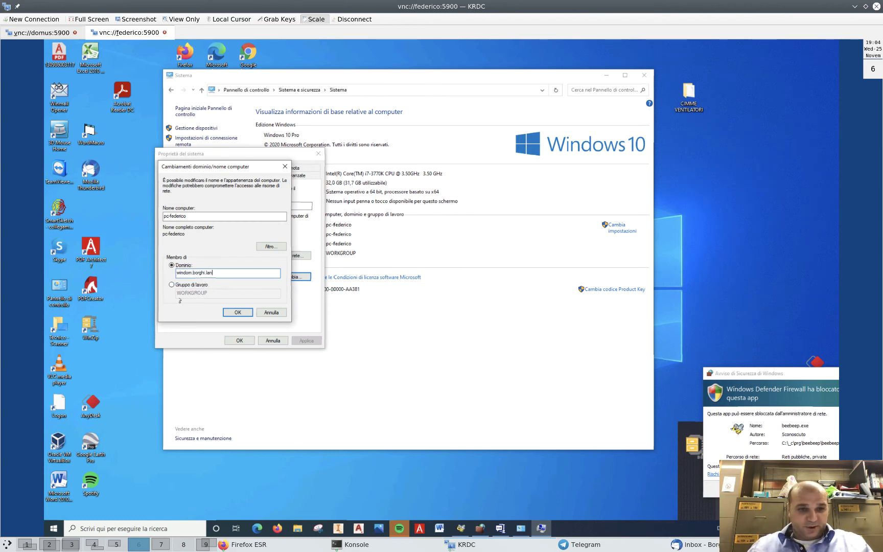
left_click(234, 314)
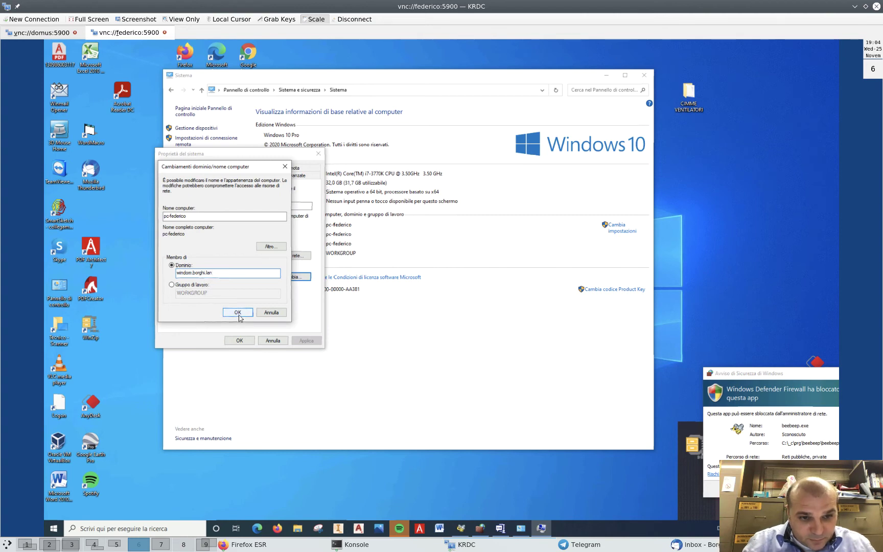
left_click(238, 313)
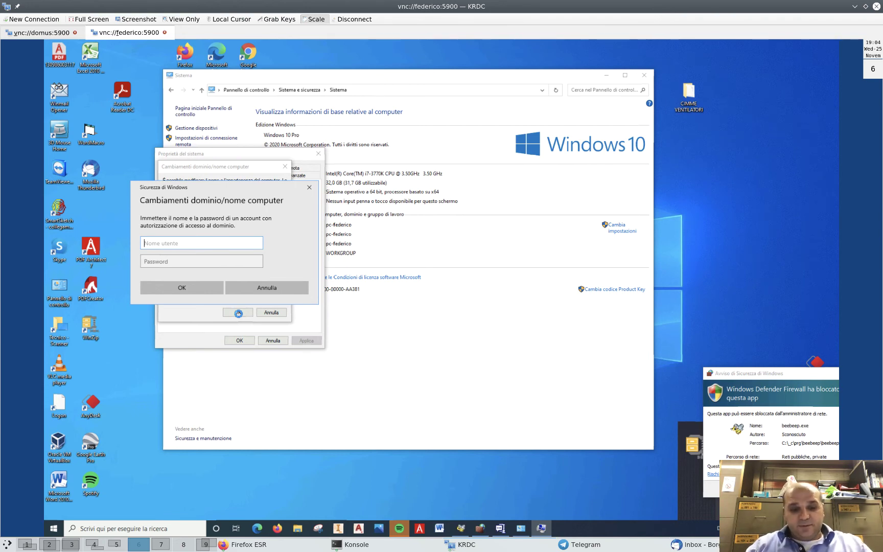
Authorize the join with the domain administrator's user name and password and dismiss the welcome message.
type("adam1")
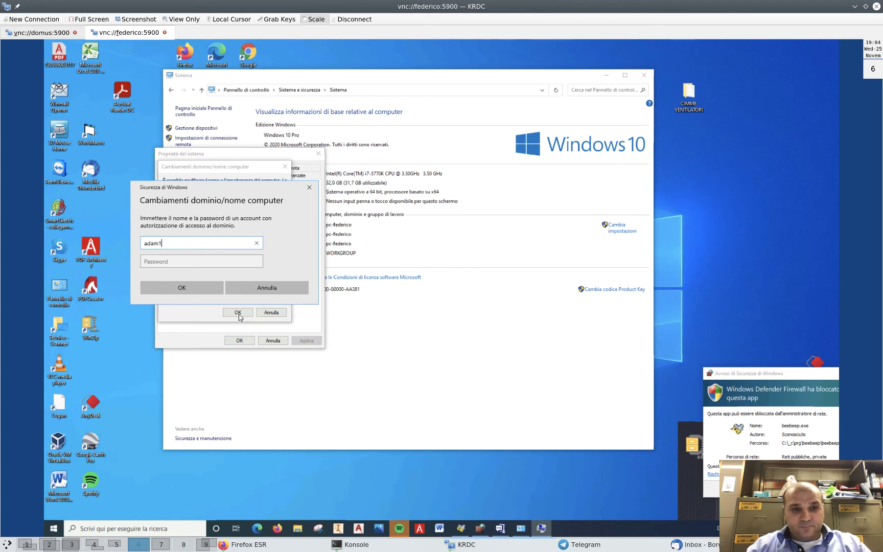
key("Tab")
type("********")
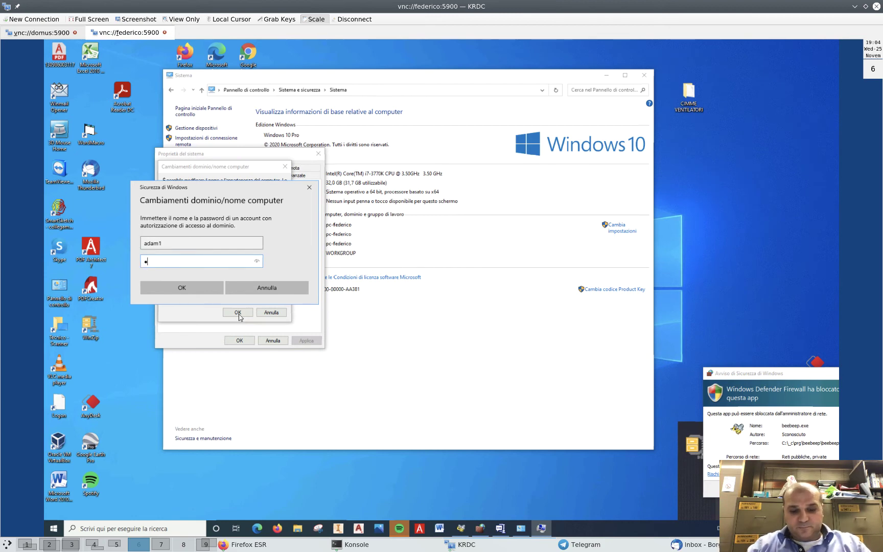
type("*")
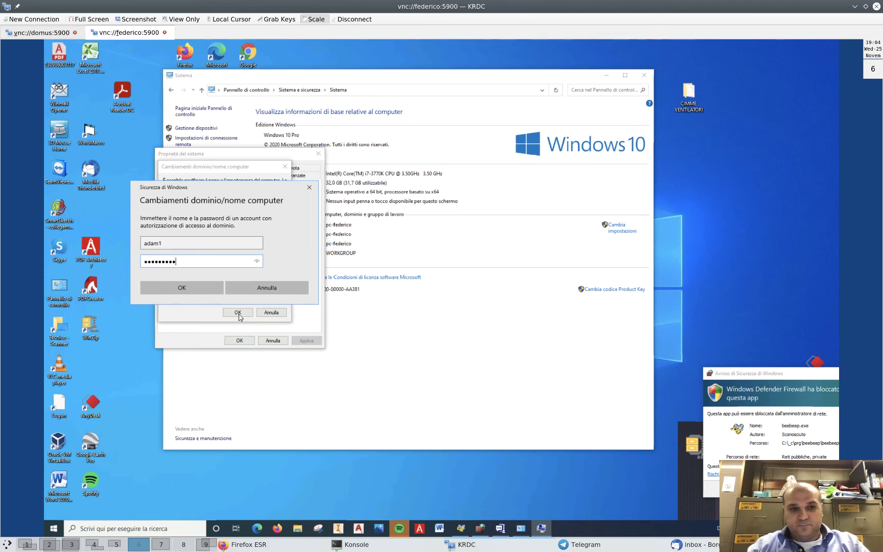
left_click(198, 287)
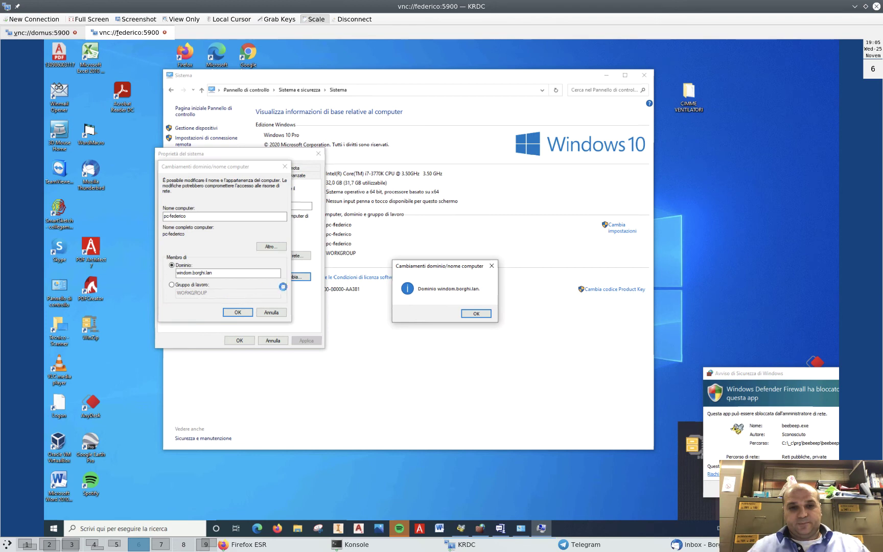
left_click(470, 314)
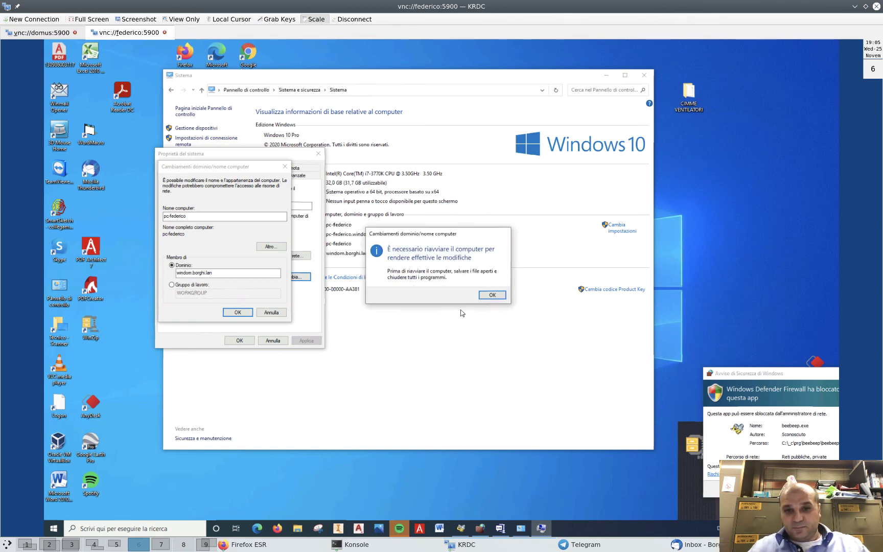
Acknowledge the restart-required notice and restart the remote Windows PC via Arresta > Riavvia il sistema.
left_click(491, 295)
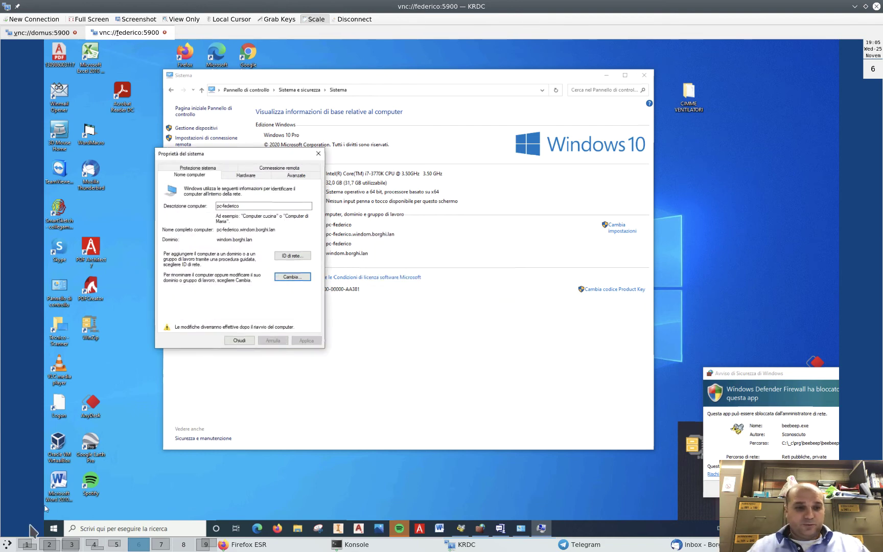
left_click(54, 524)
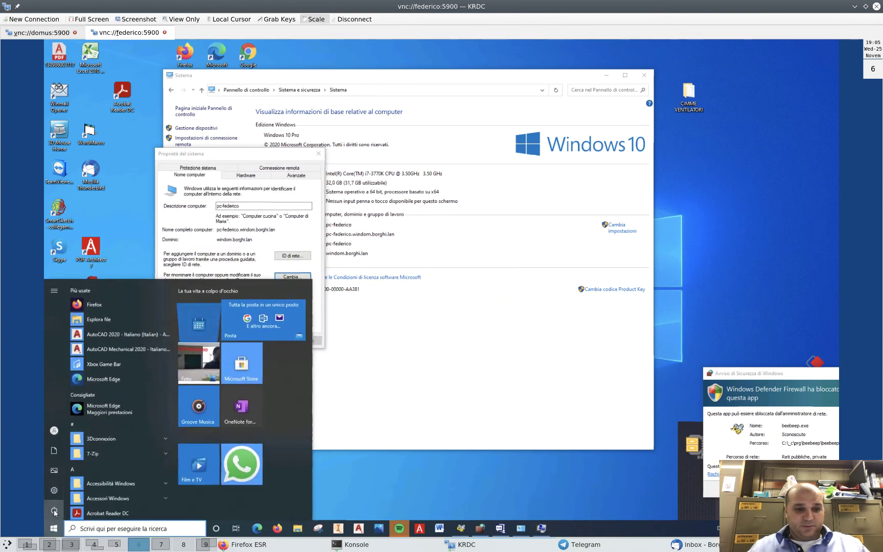
left_click(55, 510)
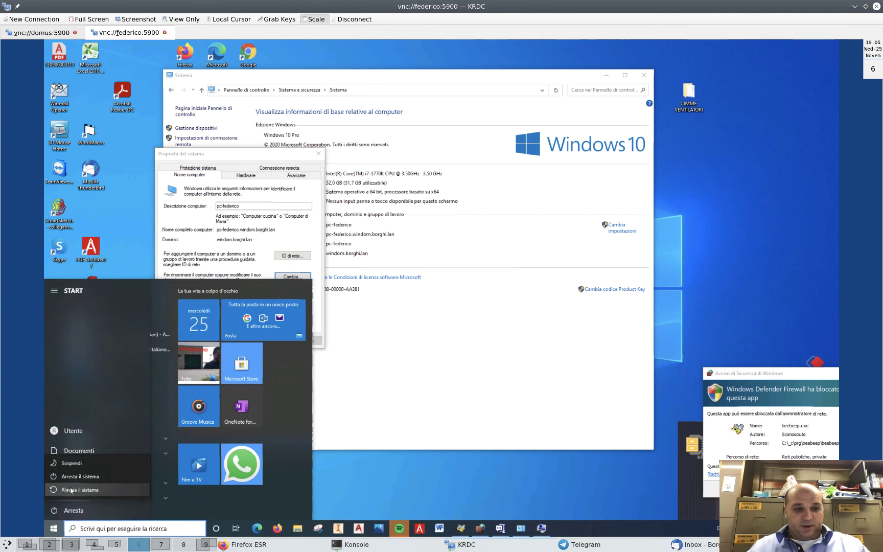
left_click(71, 491)
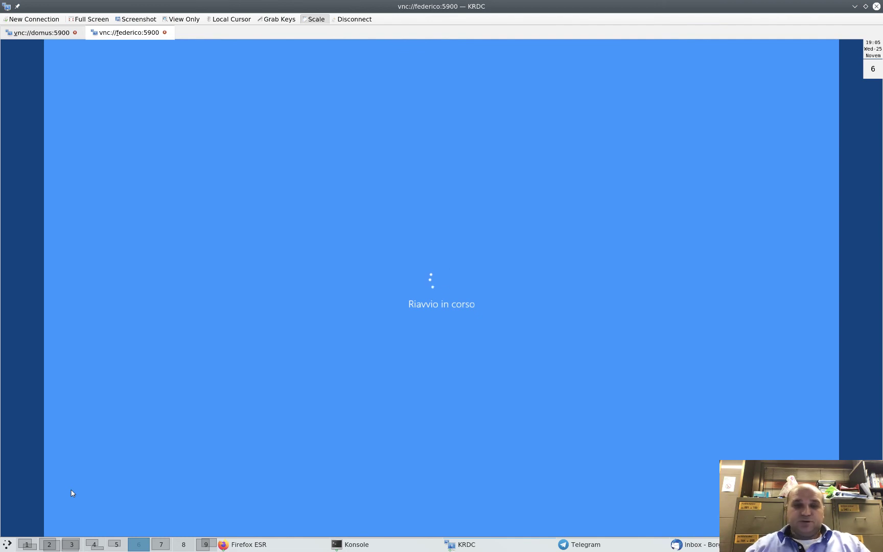
Ping federico in Konsole to confirm it answers at 172.16.3.168, then return to the KRDC desktop.
key("ctrl+F5")
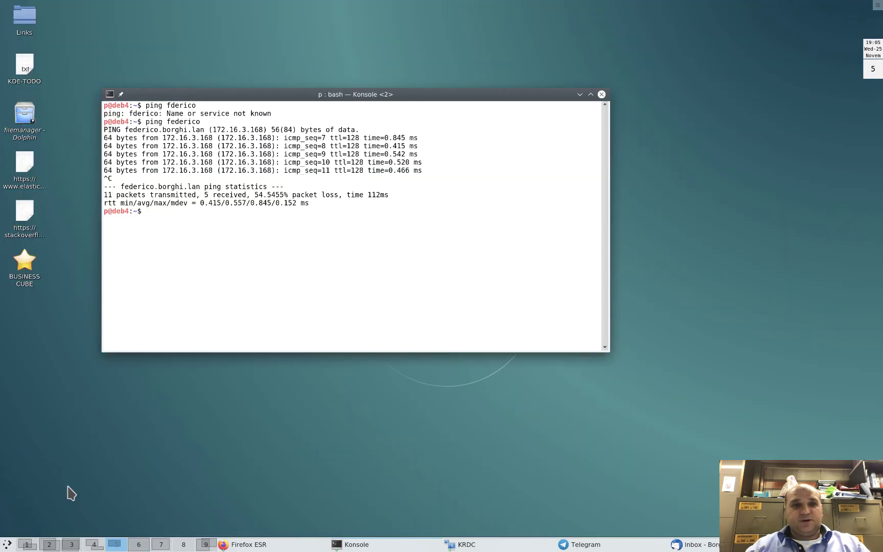
type("ping ")
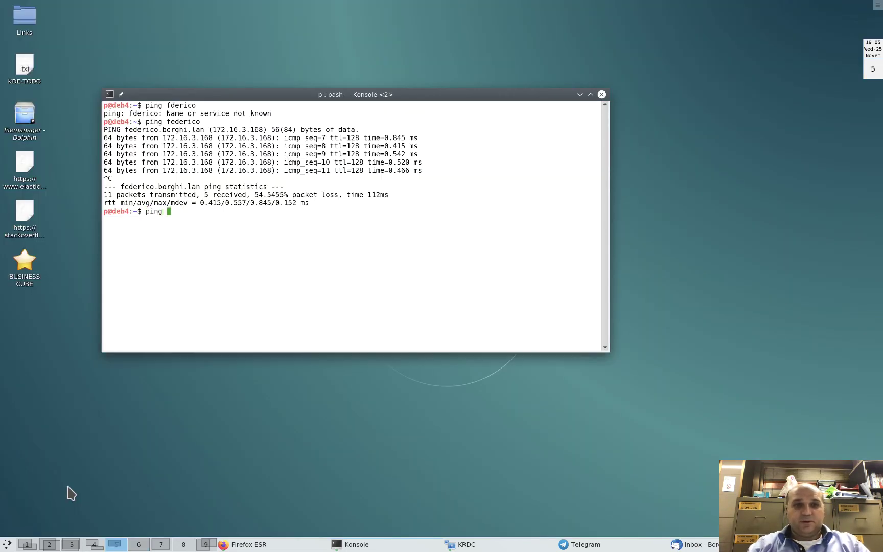
type("federico")
key("Return")
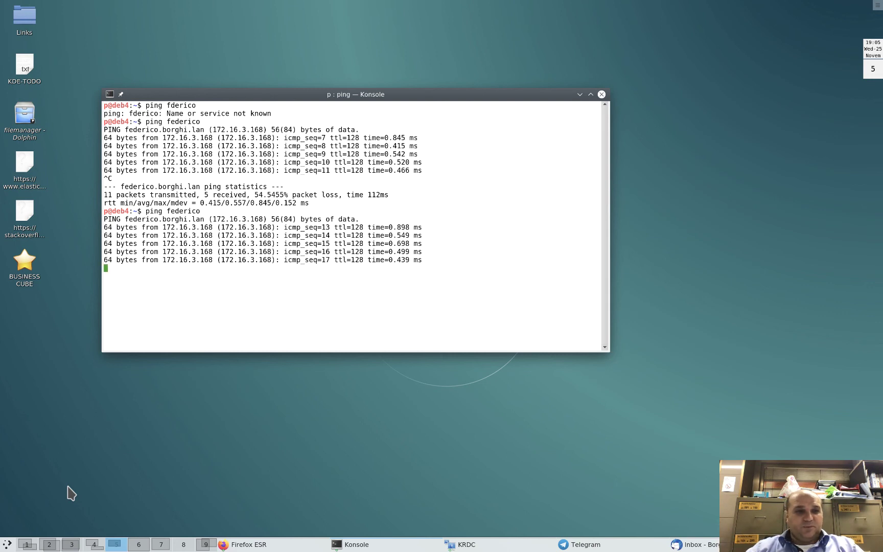
key("ctrl+c")
key("ctrl+F6")
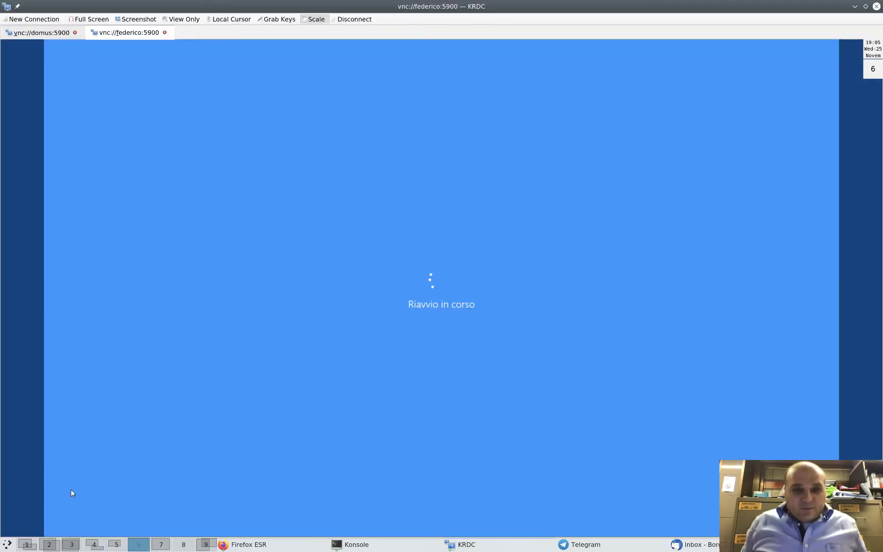
Replace the stale federico tab with a new vnc://federico:5900 connection and reveal the sign-in screen.
left_click(164, 32)
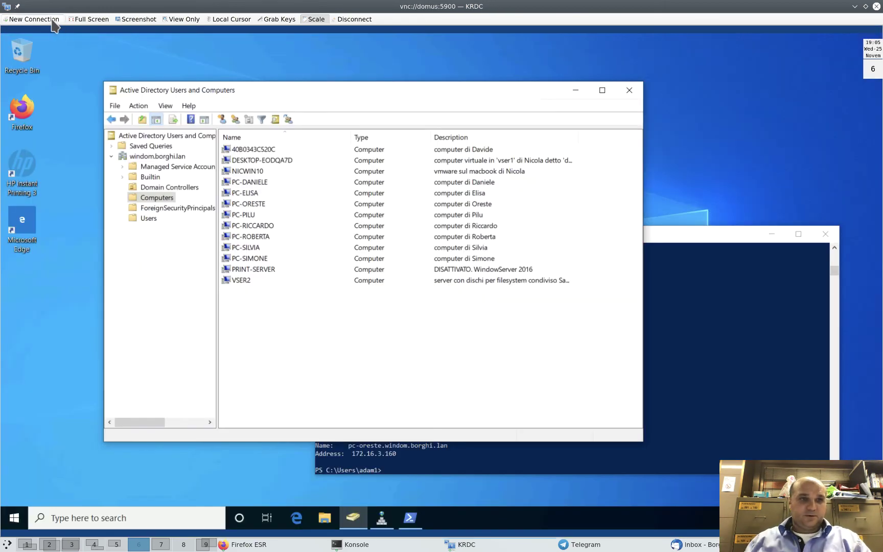
left_click(30, 19)
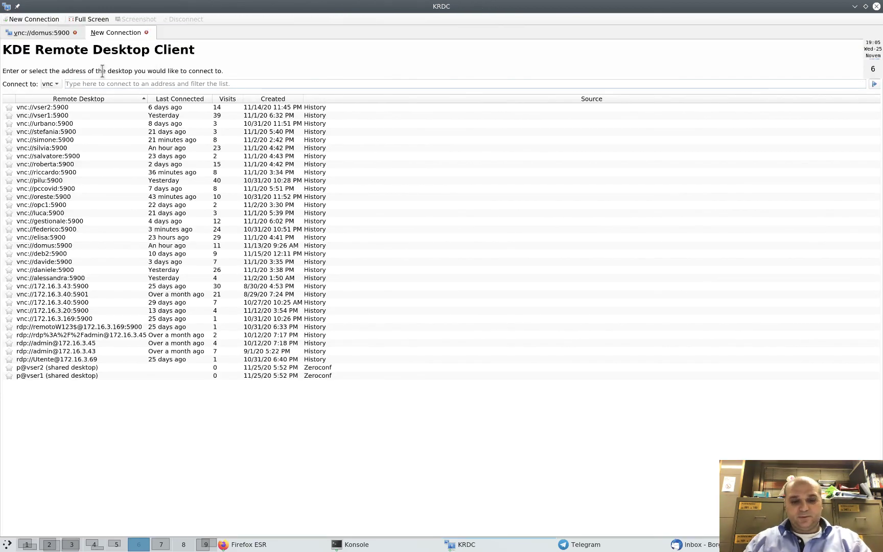
type("fe")
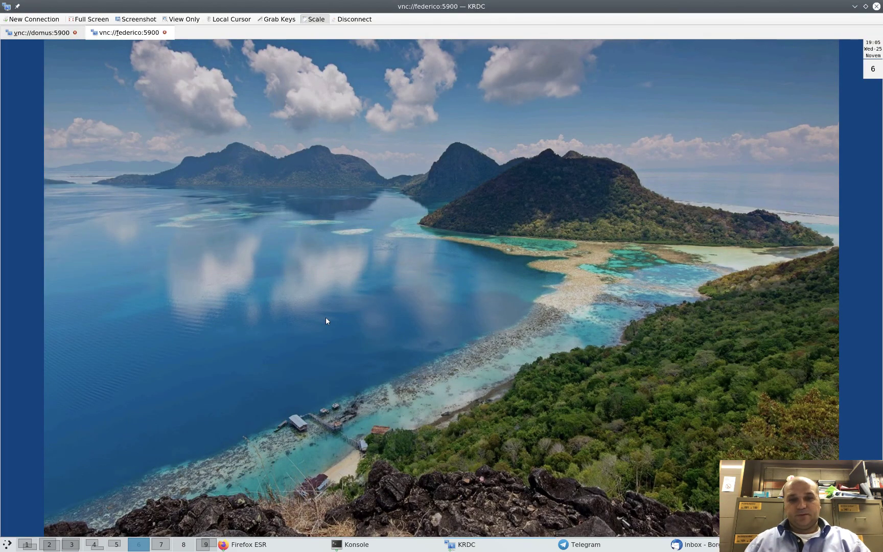
left_click(326, 318)
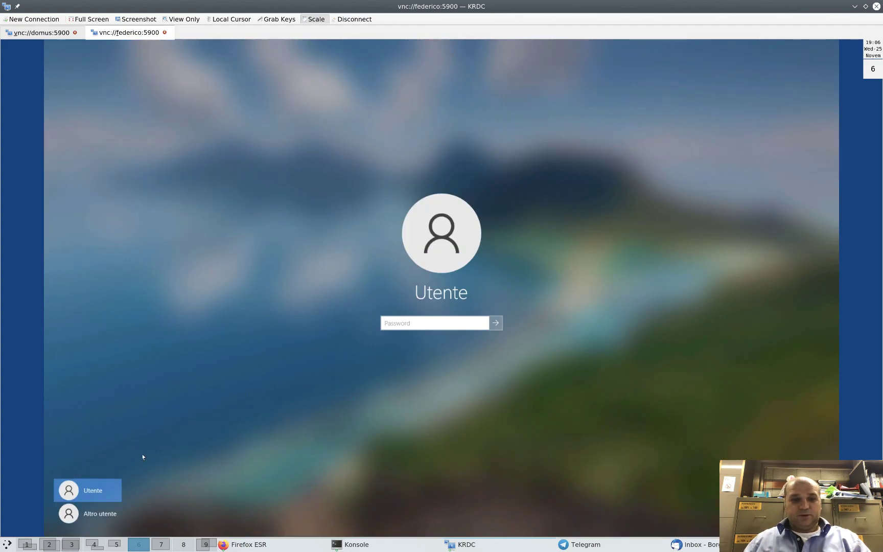
Log in through Altro utente with the WINDOM domain user name and password.
left_click(103, 515)
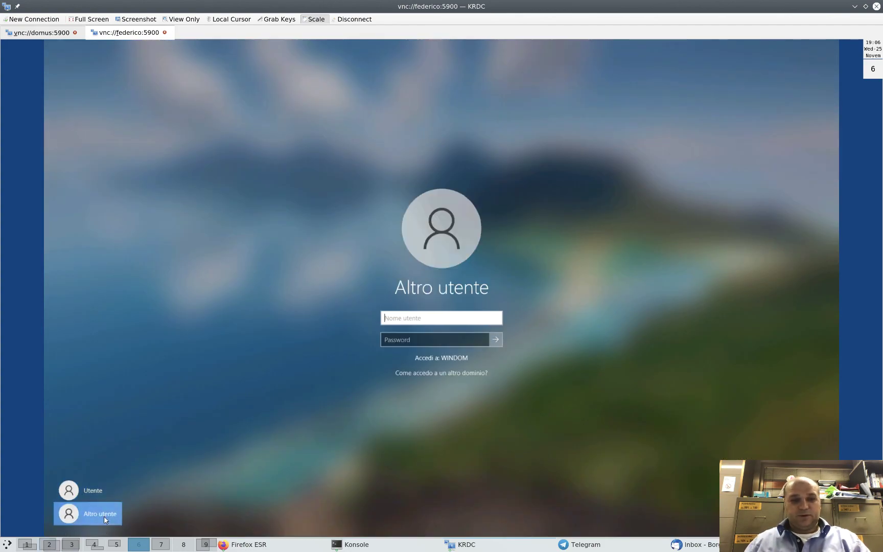
type("WI")
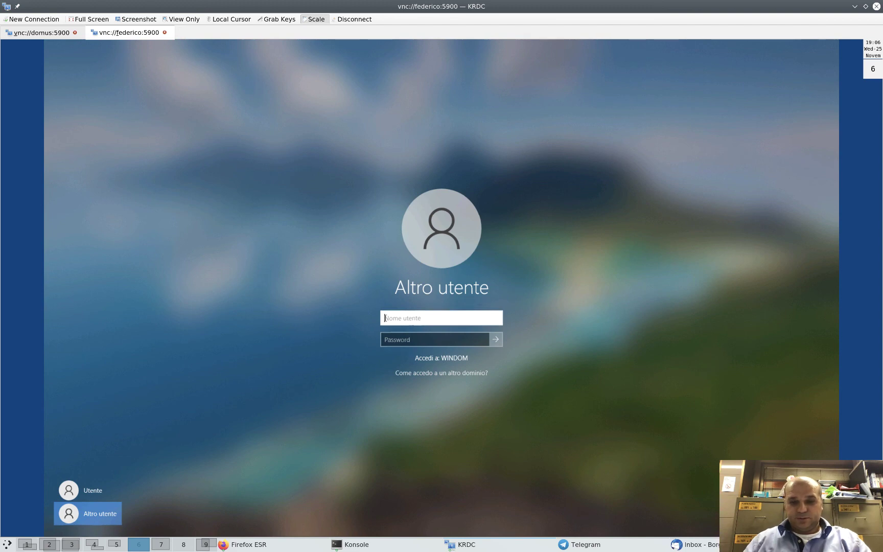
type("NDOM")
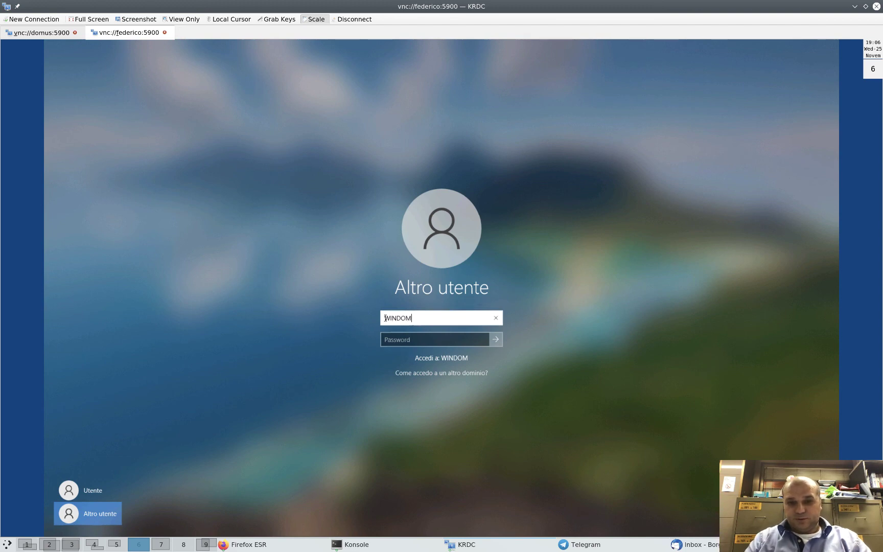
type("\\federico")
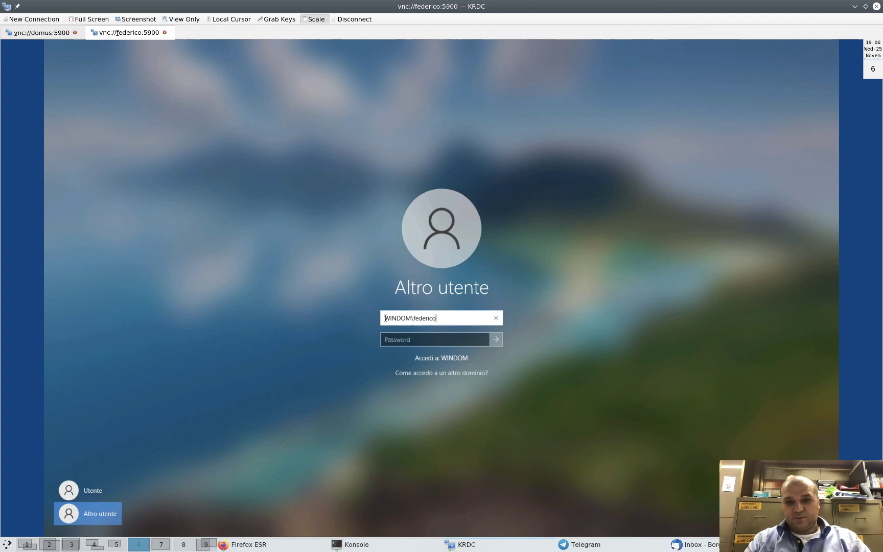
key("Tab")
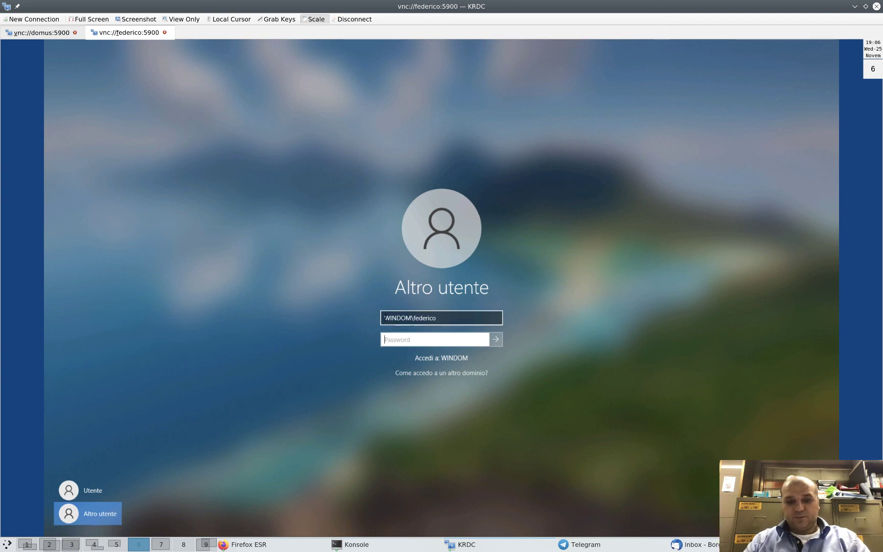
type("********")
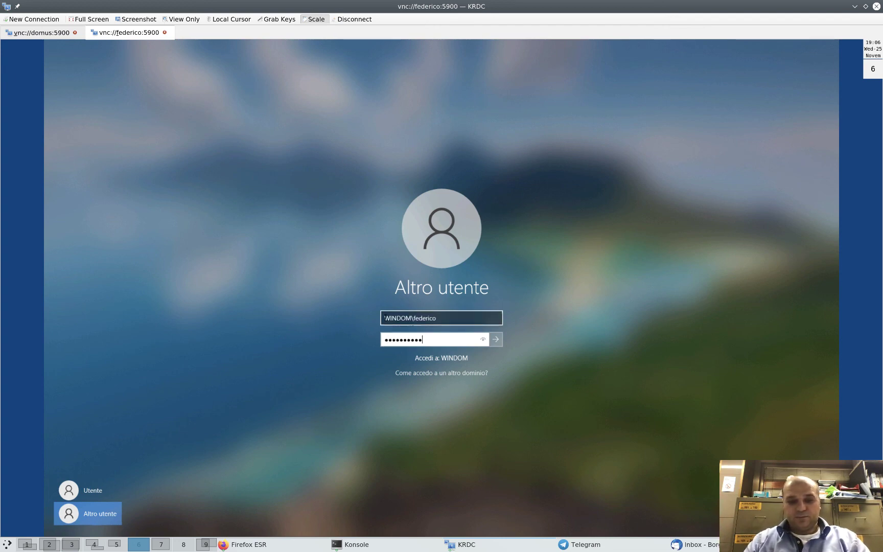
type("****")
key("Return")
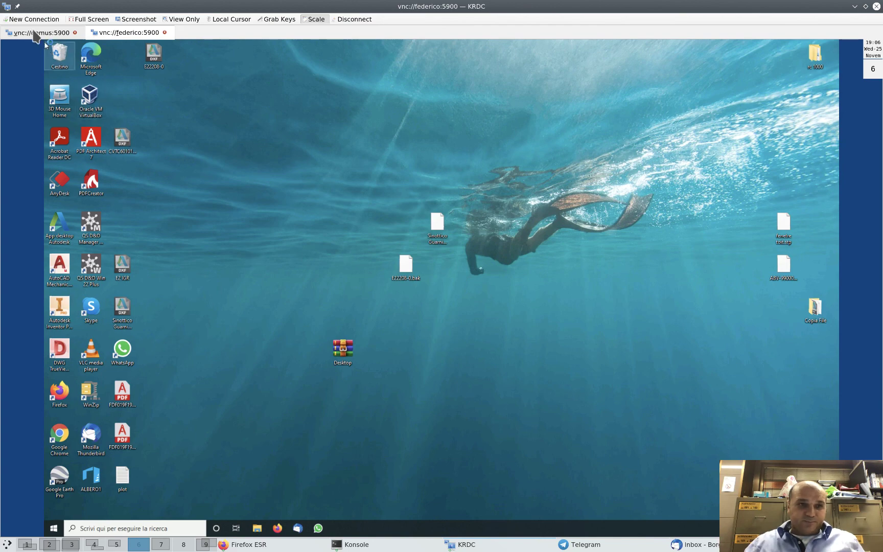
On the domus:5900 tab, select the ADUC Computers container and refresh it to show PC-FEDERICO.
left_click(33, 32)
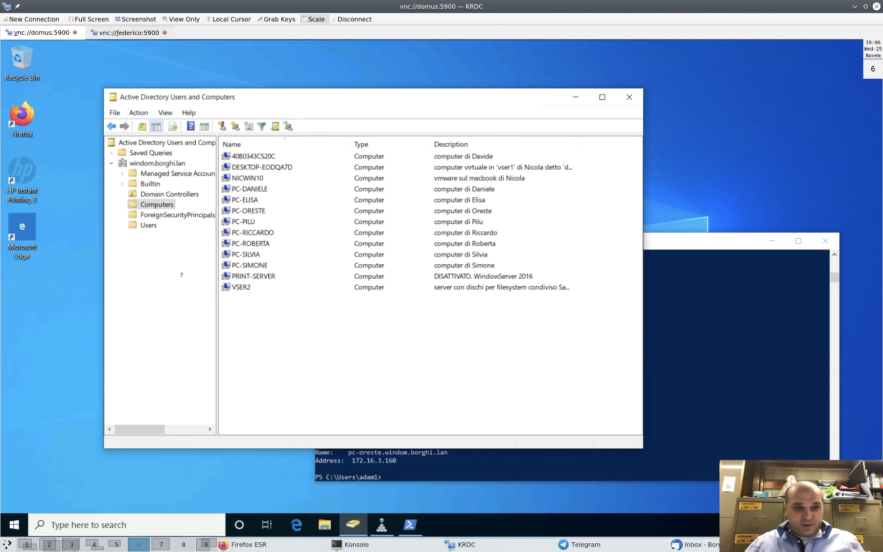
left_click(149, 217)
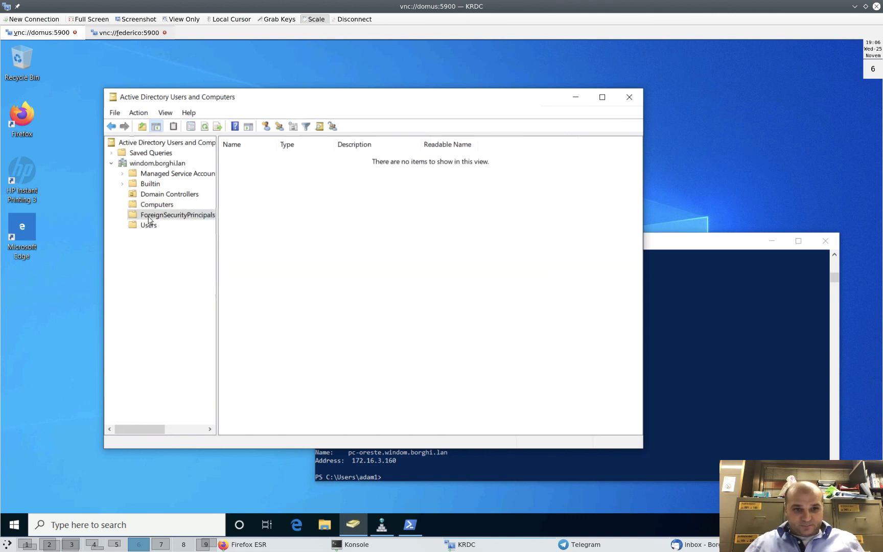
left_click(156, 205)
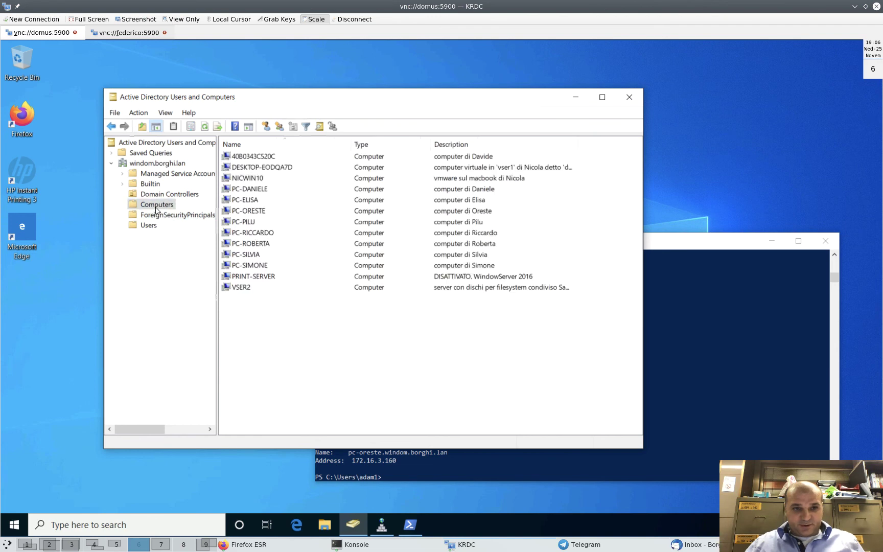
left_click(205, 128)
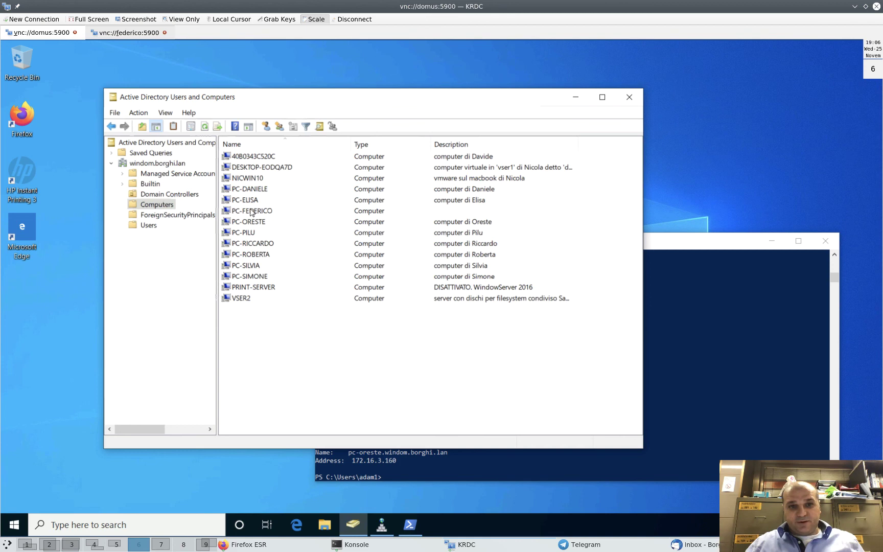
Set PC-FEDERICO's Description property to 'computer di Federico' and save it.
right_click(251, 212)
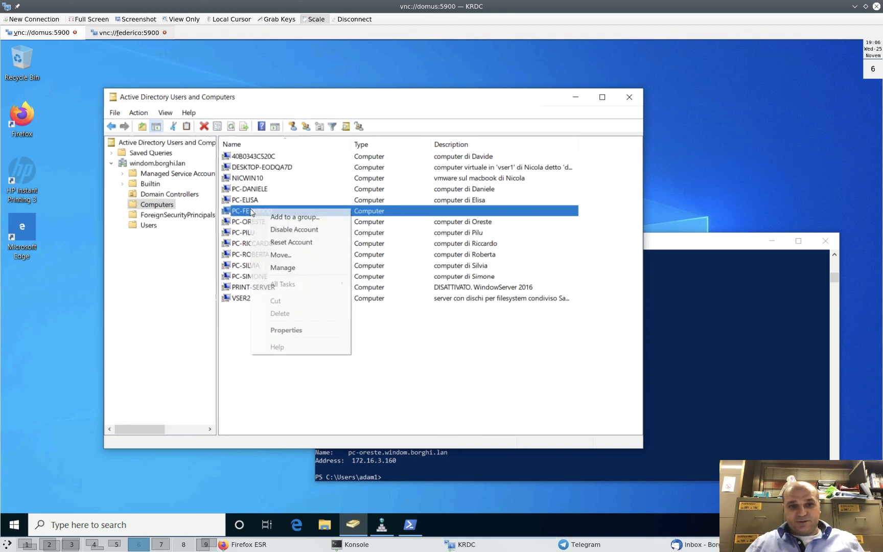
left_click(286, 331)
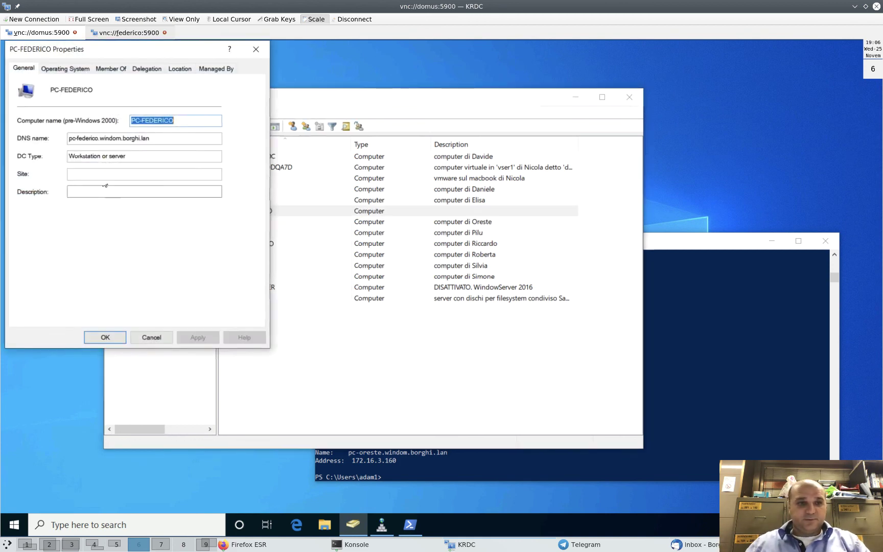
left_click(82, 191)
type("c")
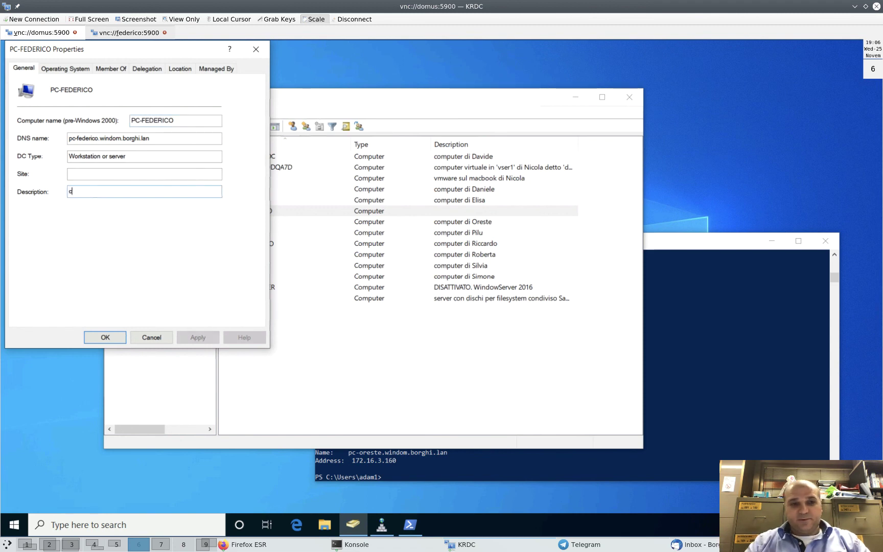
type("omputer")
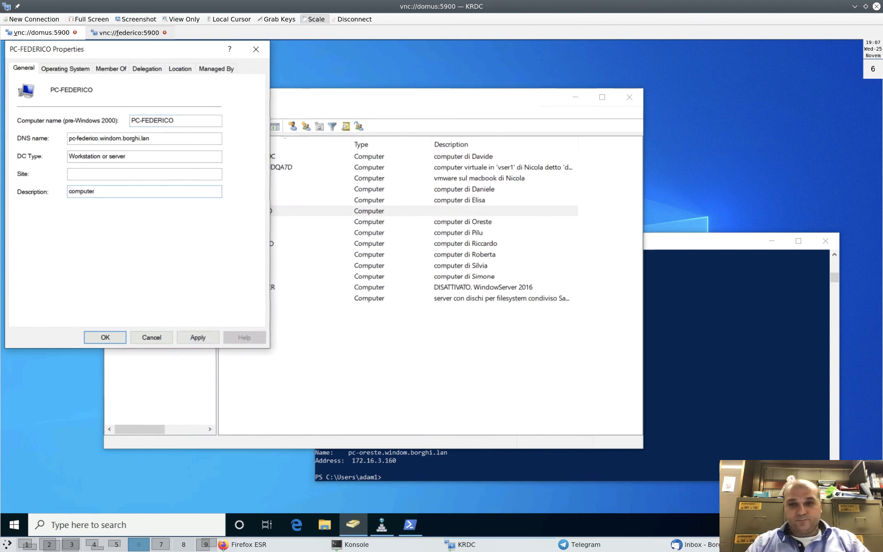
type(" di Federico")
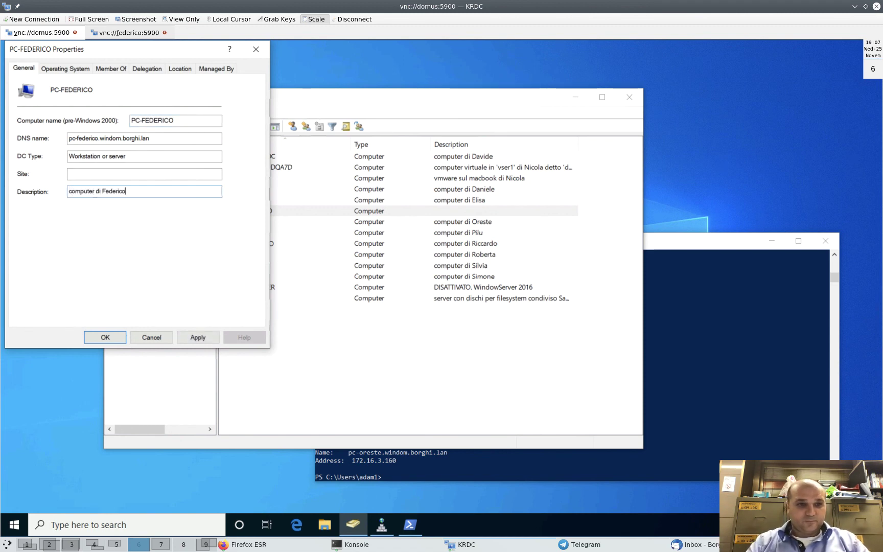
left_click(106, 338)
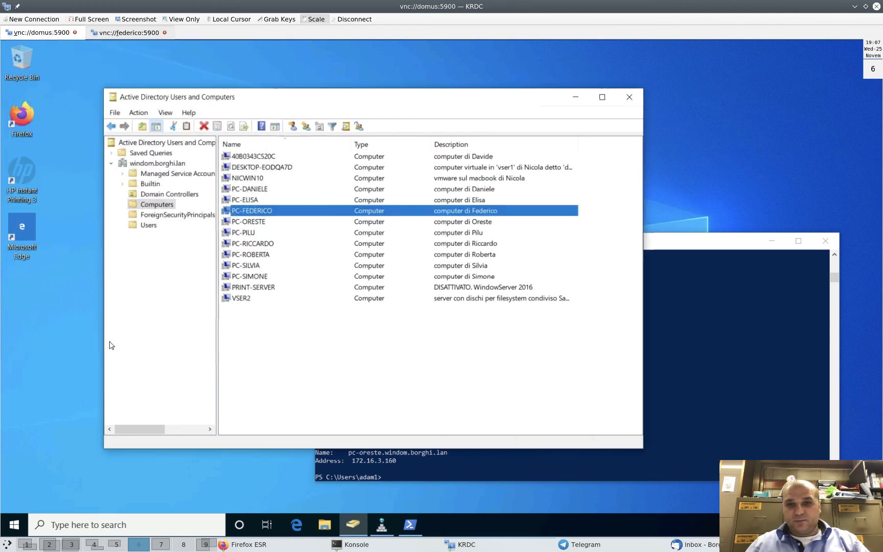
left_click(362, 346)
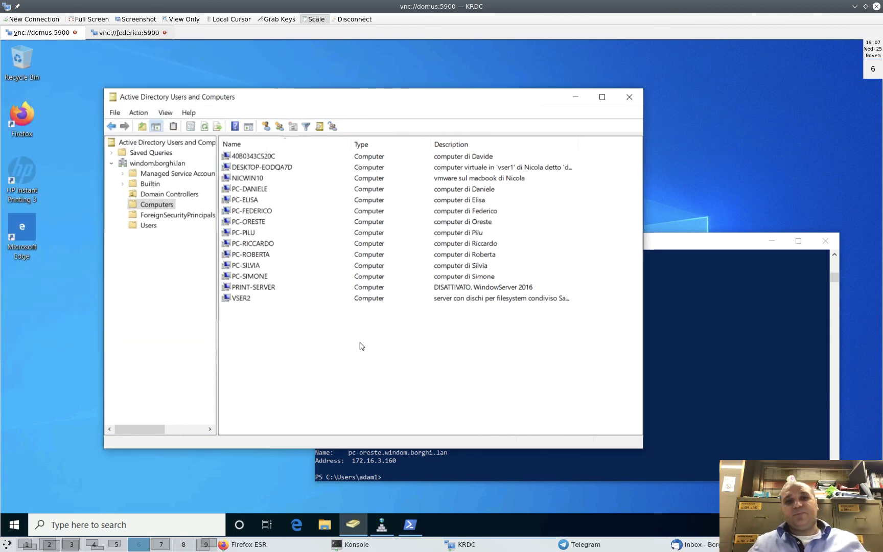